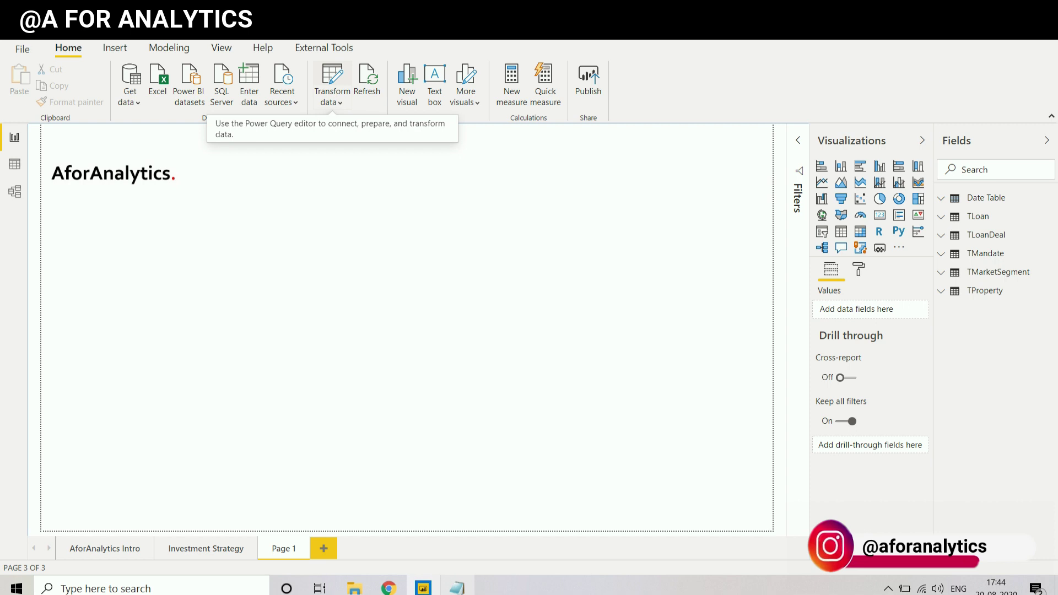
Open the Power Query editor and add a new blank query
{"action": "left_click", "coordinate": [332, 77]}
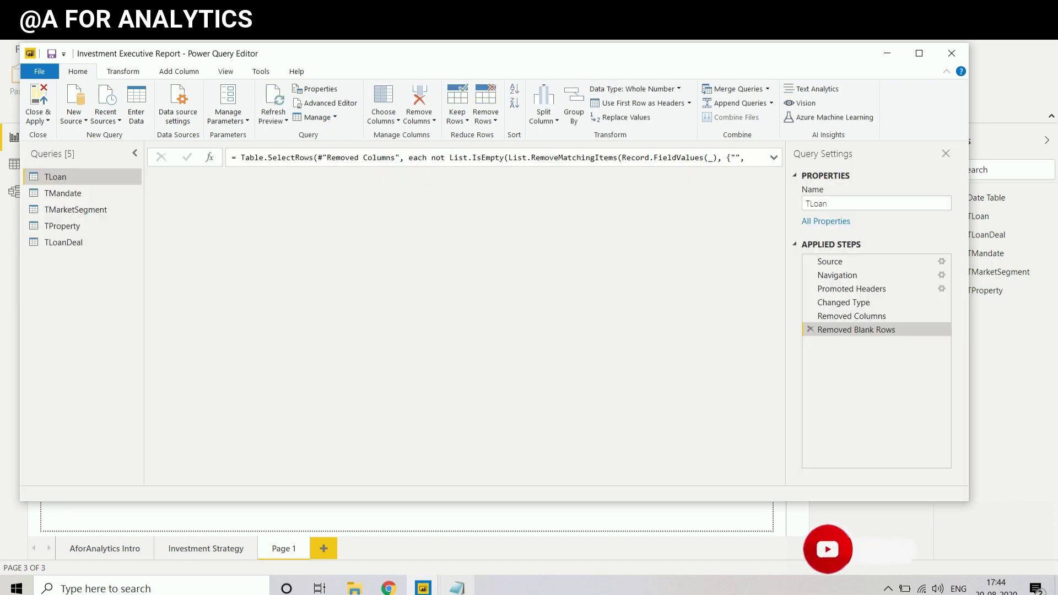
{"action": "left_click", "coordinate": [74, 117]}
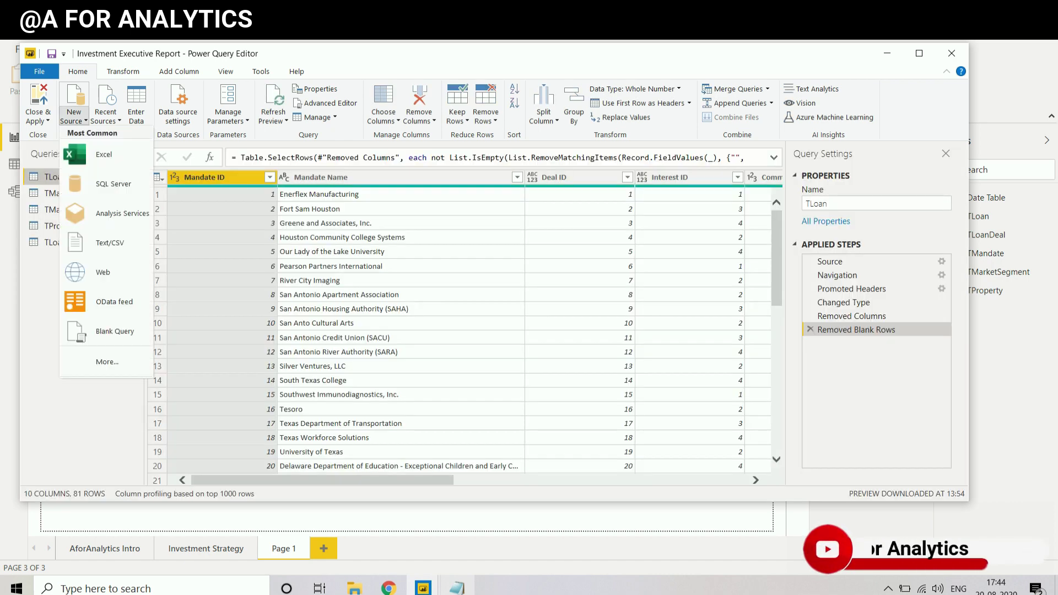
{"action": "left_click", "coordinate": [110, 331]}
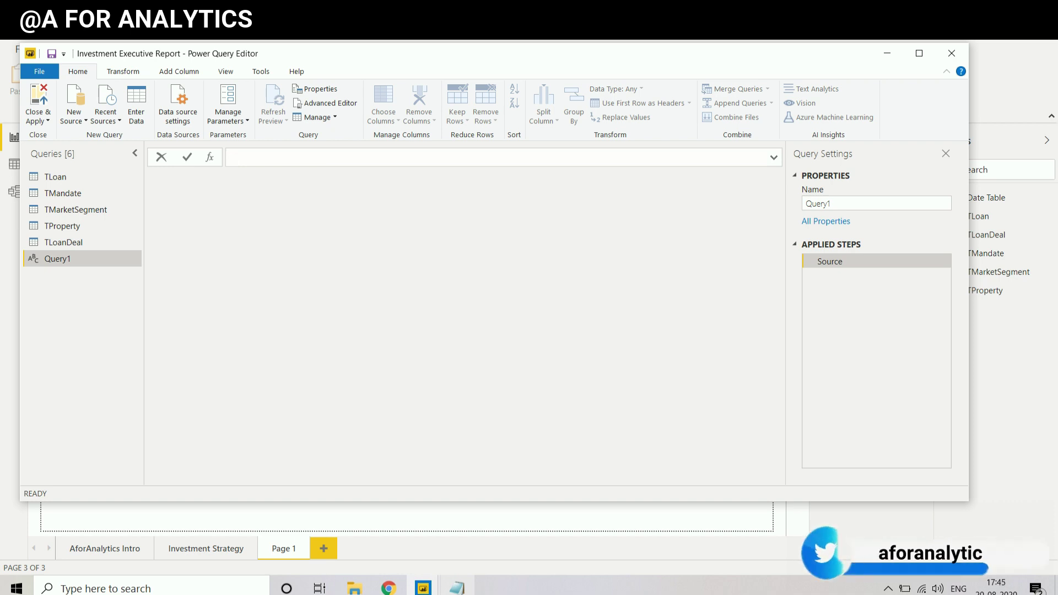
Enter DateTime.LocalNow() as the source expression of the blank query
{"action": "type", "text": "date"}
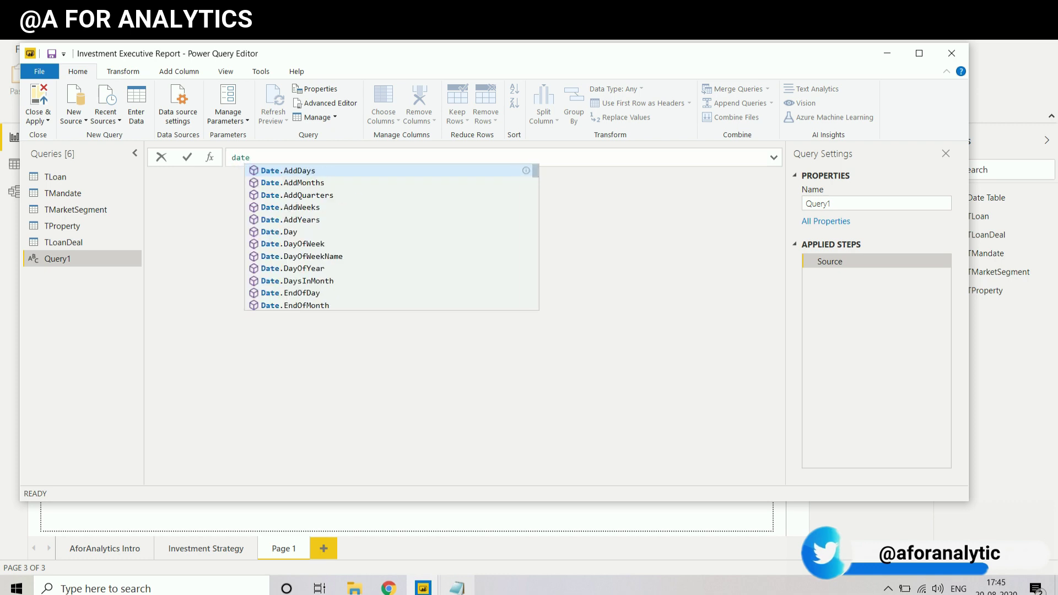
{"action": "type", "text": "time."}
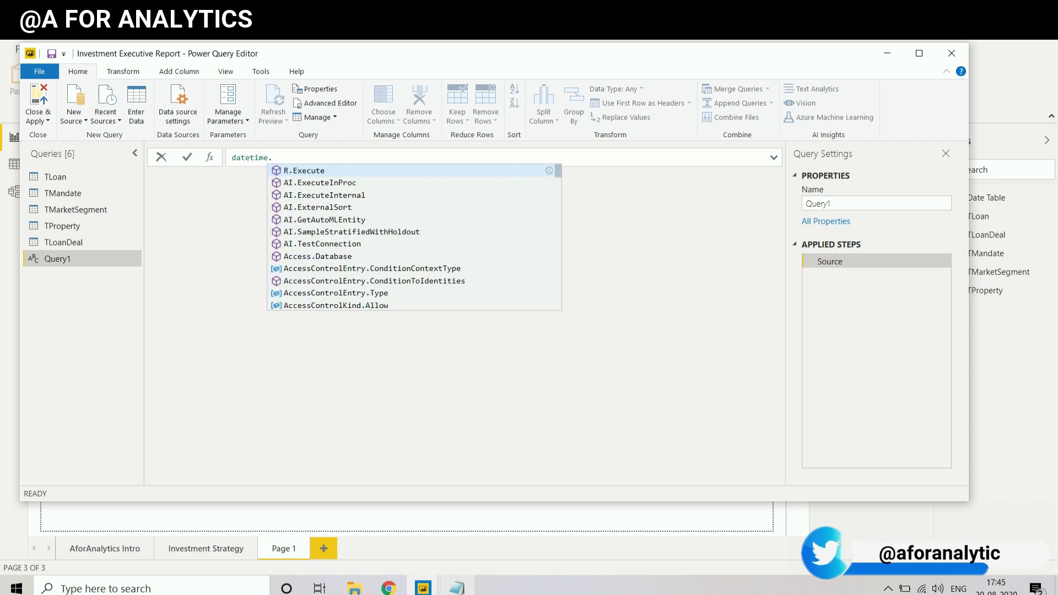
{"action": "type", "text": "now"}
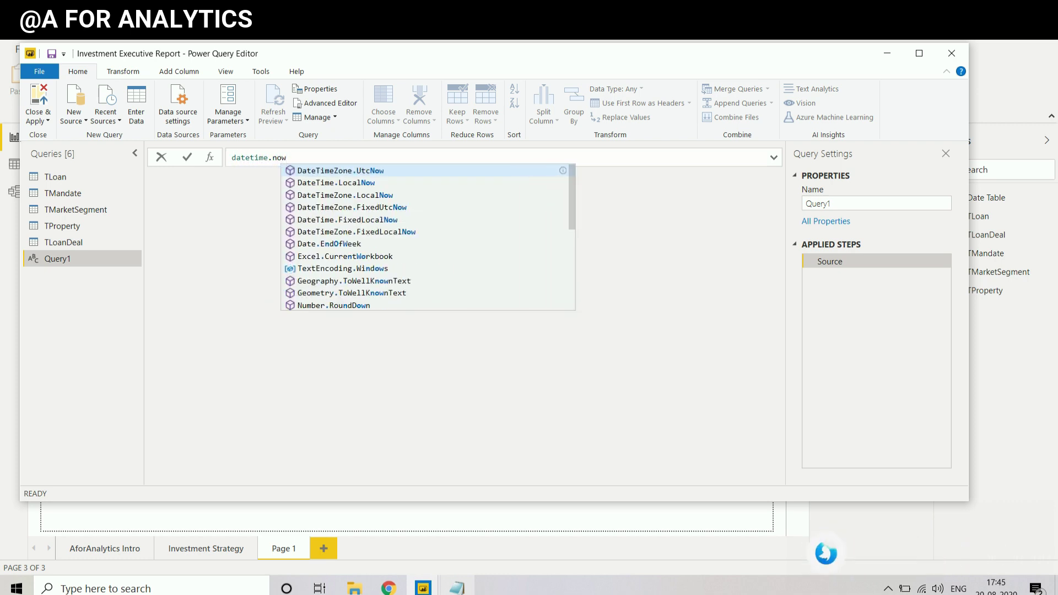
{"action": "key", "text": "Down"}
{"action": "key", "text": "Tab"}
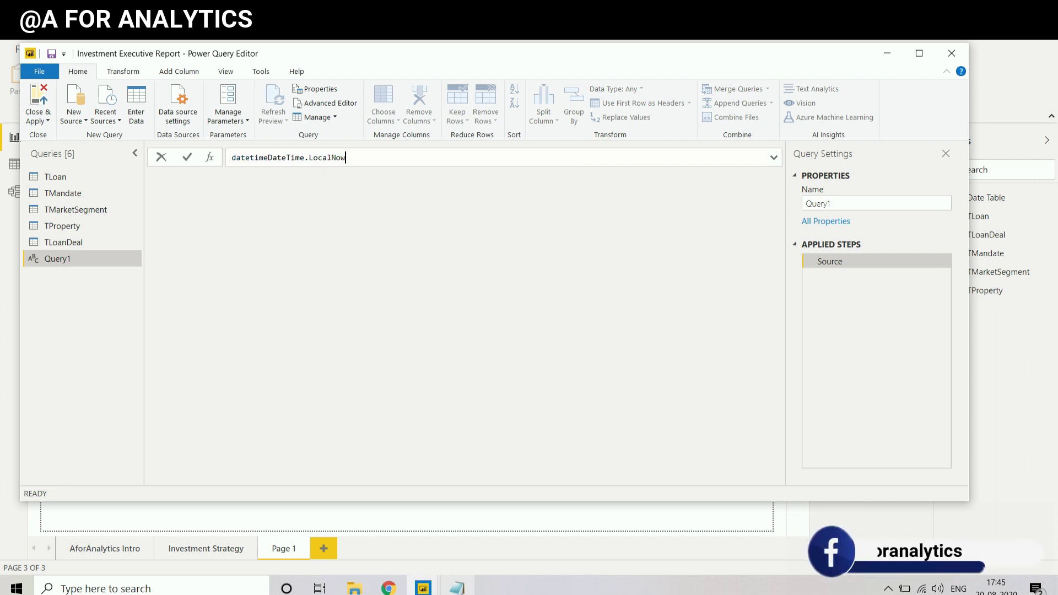
{"action": "left_click", "coordinate": [268, 158]}
{"action": "key", "text": "shift+Home"}
{"action": "key", "text": "BackSpace"}
{"action": "key", "text": "Escape"}
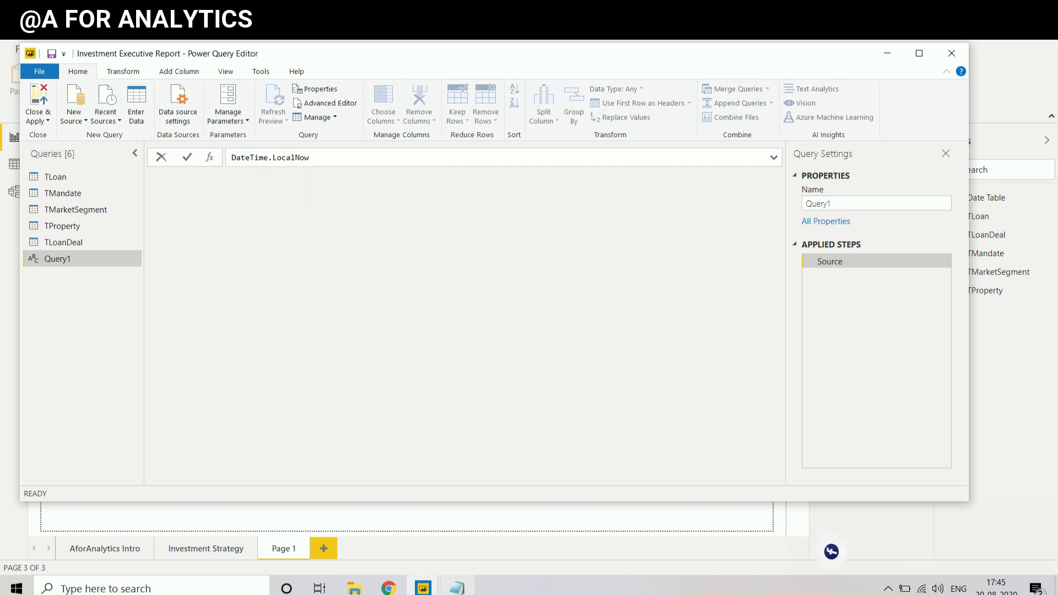
{"action": "key", "text": "End"}
{"action": "type", "text": "()"}
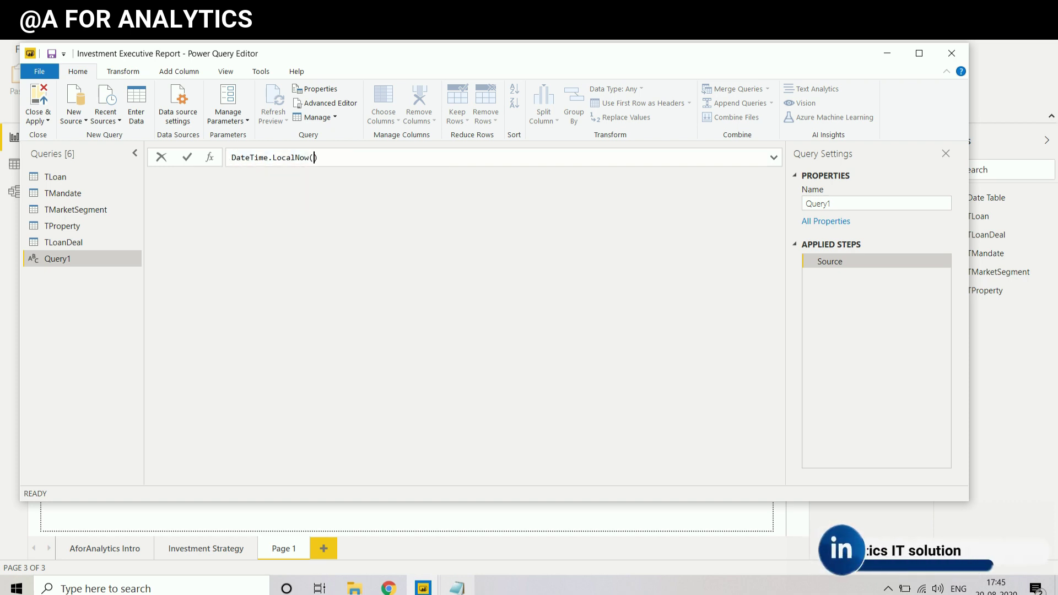
{"action": "key", "text": "Return"}
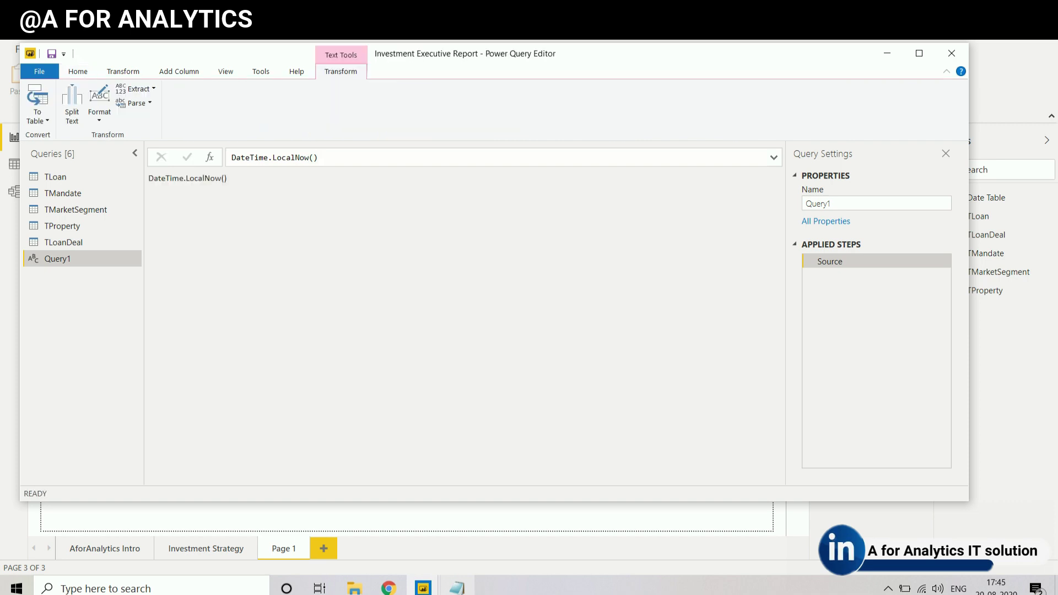
Put an equals sign in front of the expression so it reads = DateTime.LocalNow() and evaluate it
{"action": "key", "text": "Home"}
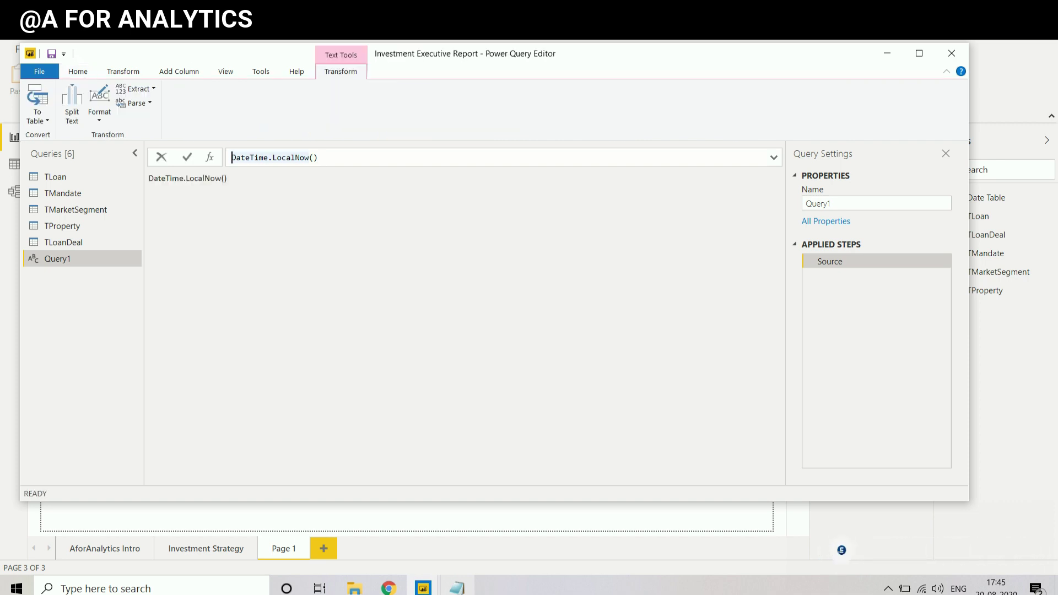
{"action": "type", "text": "="}
{"action": "key", "text": "Return"}
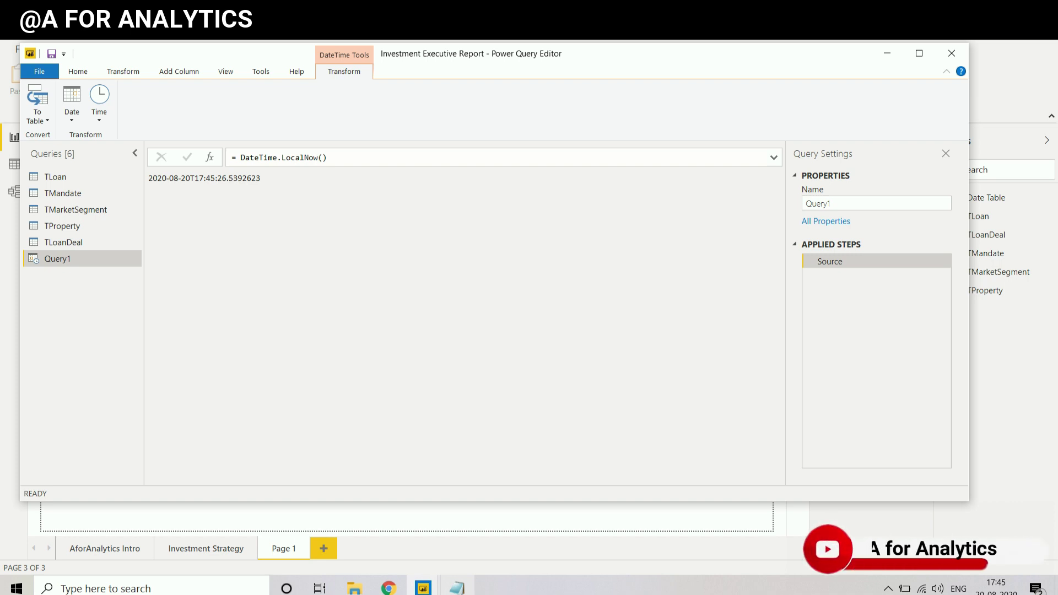
{"action": "left_click_drag", "start_coordinate": [261, 179], "coordinate": [215, 178]}
{"action": "left_click", "coordinate": [204, 180]}
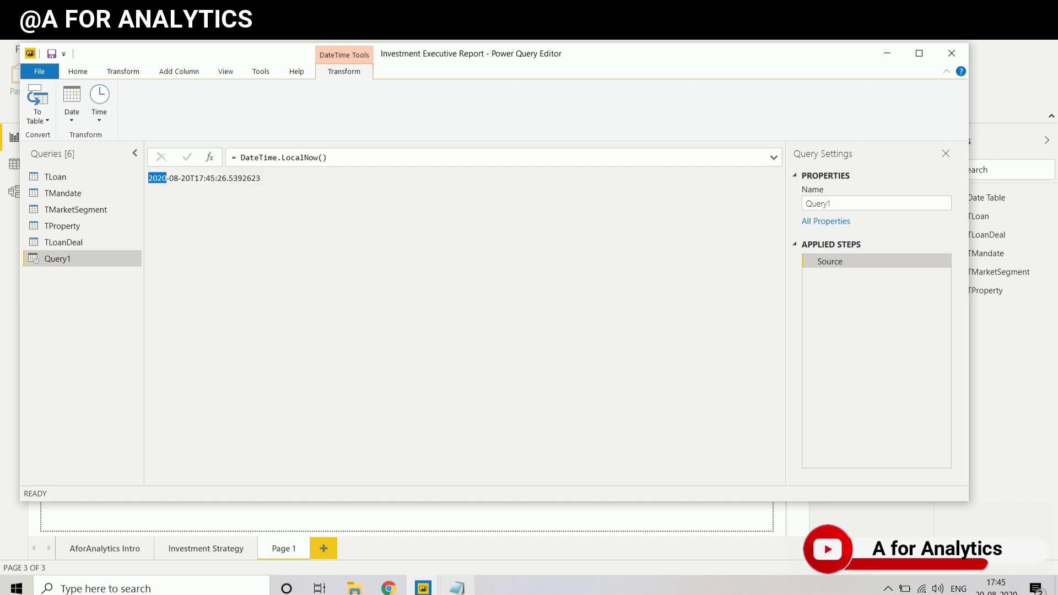
{"action": "left_click", "coordinate": [169, 179]}
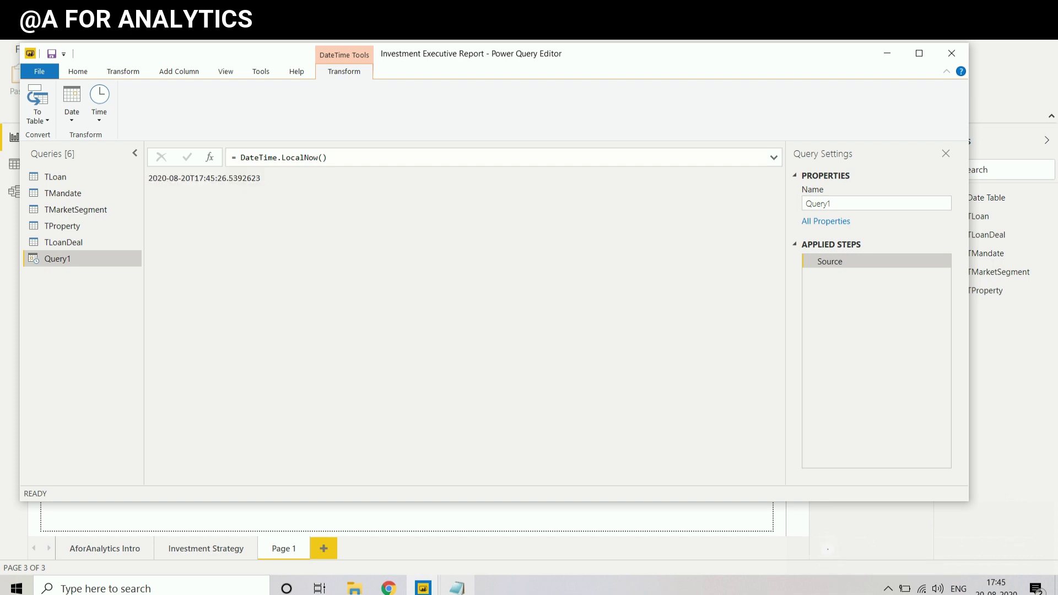
{"action": "left_click_drag", "start_coordinate": [186, 178], "coordinate": [224, 178]}
{"action": "key", "text": "Escape"}
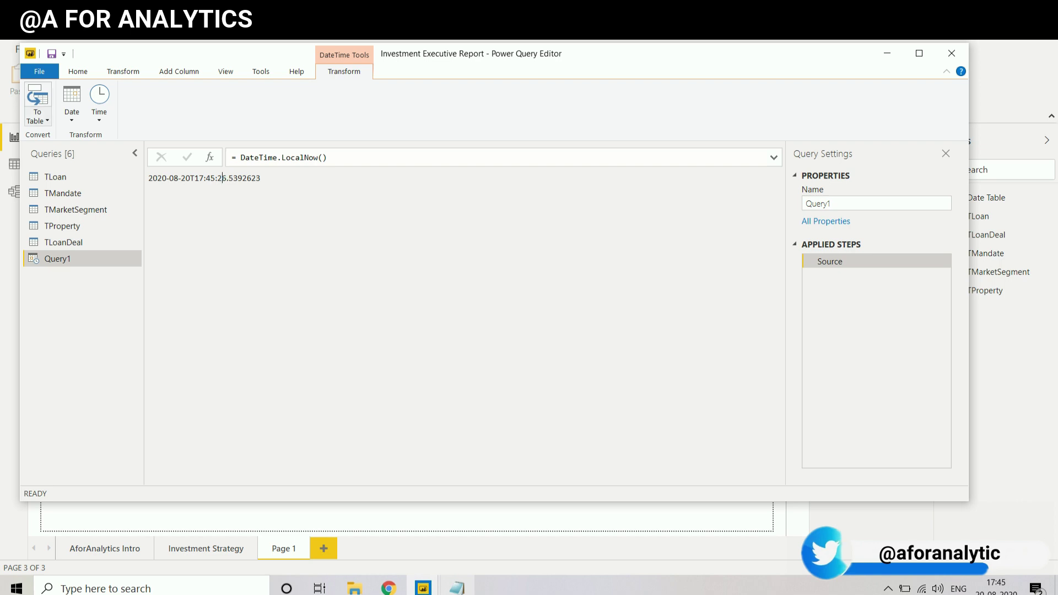
Convert the date-time value to a table and rename the query Refresh Table
{"action": "left_click", "coordinate": [38, 117]}
{"action": "left_click", "coordinate": [50, 137]}
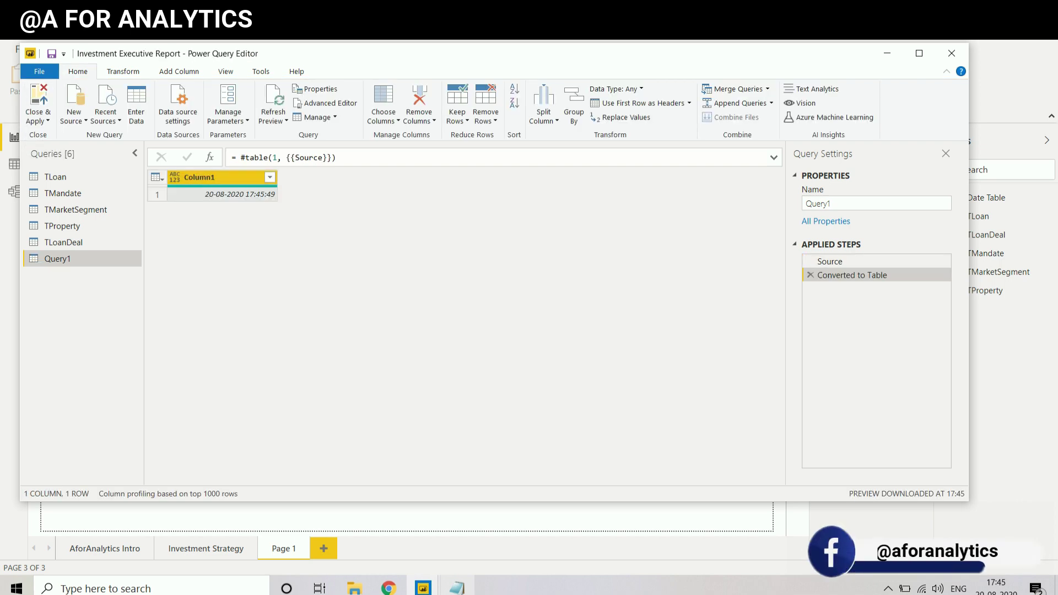
{"action": "double_click", "coordinate": [820, 203]}
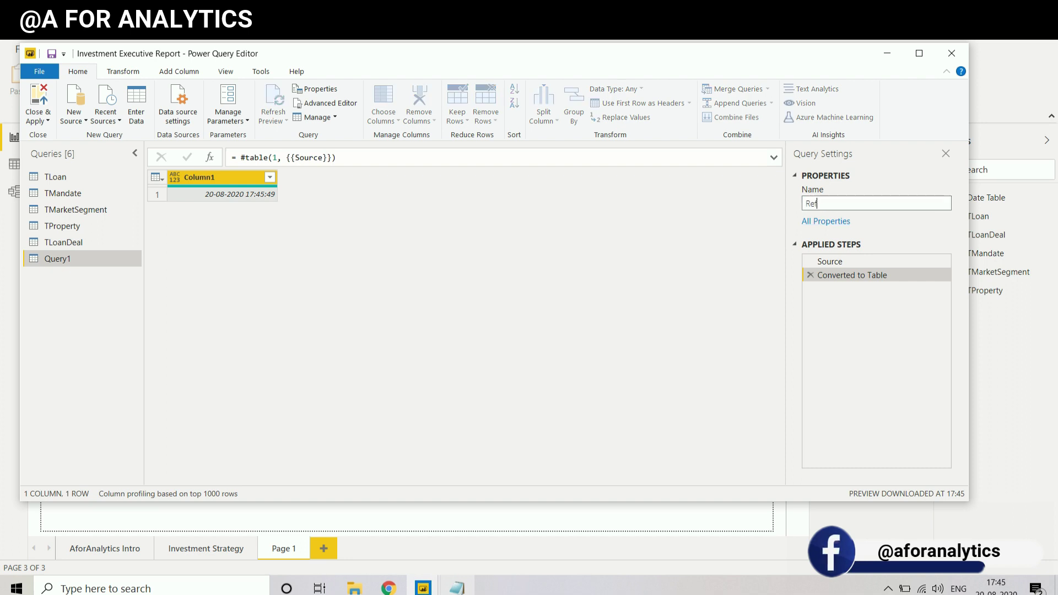
{"action": "type", "text": "Refresh T"}
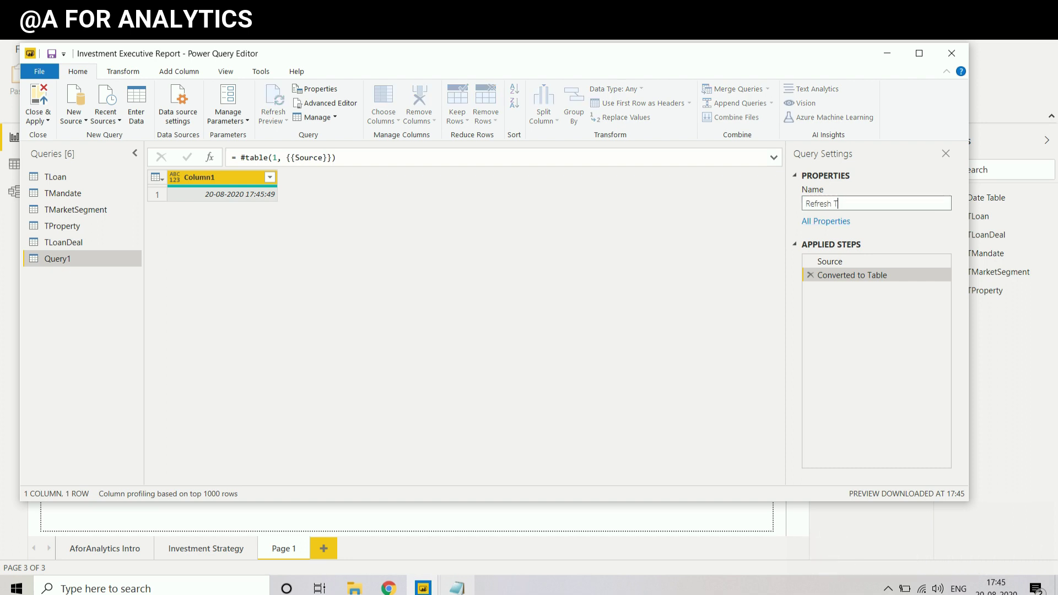
{"action": "type", "text": "able"}
{"action": "key", "text": "Return"}
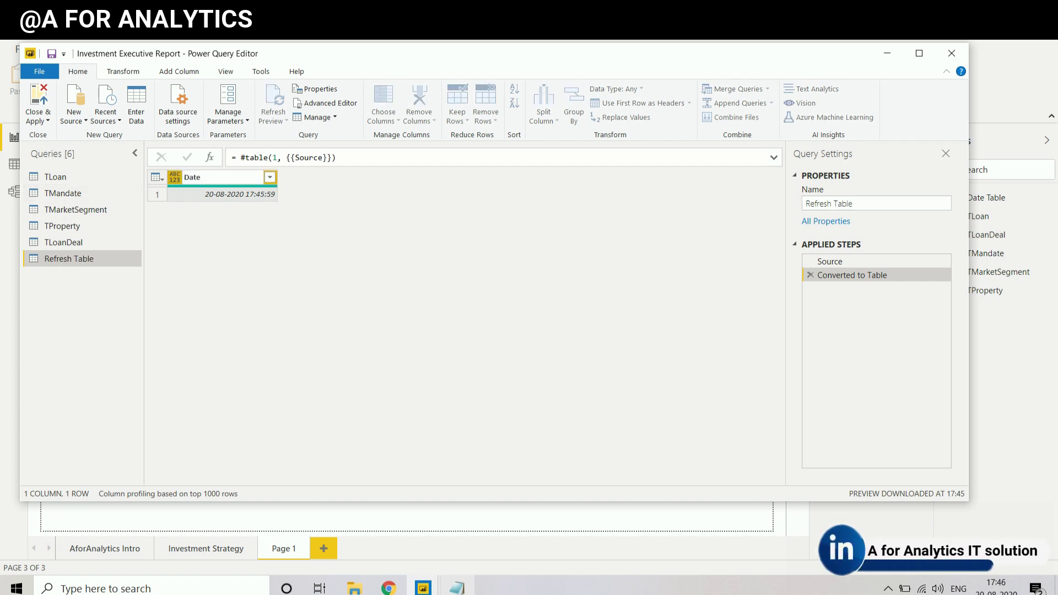
Rename the table's only column to Date and duplicate that column twice
{"action": "key", "text": "Return"}
{"action": "right_click", "coordinate": [238, 176]}
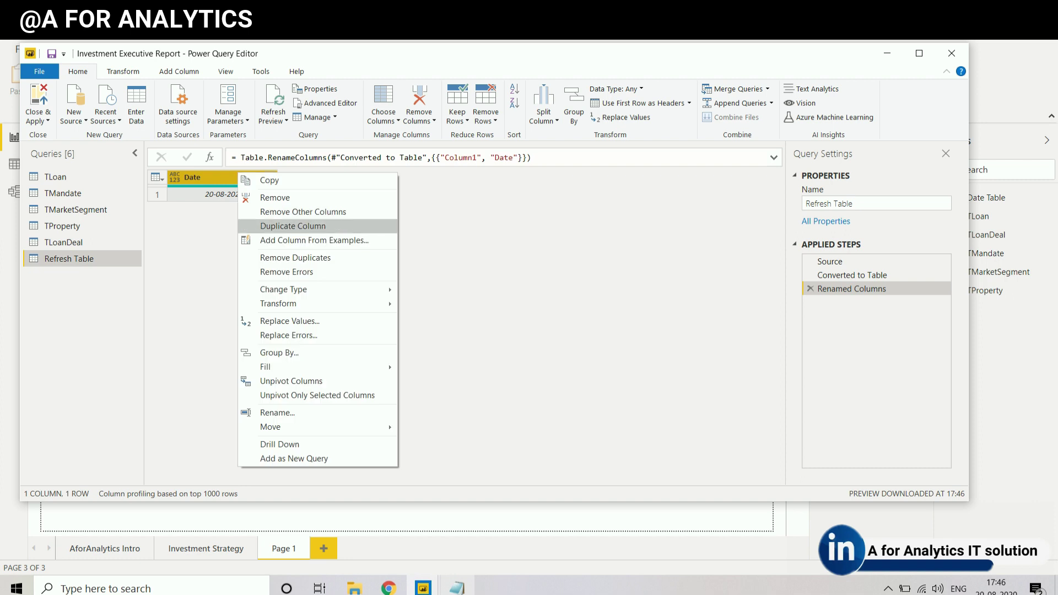
{"action": "left_click", "coordinate": [293, 226]}
{"action": "right_click", "coordinate": [245, 178]}
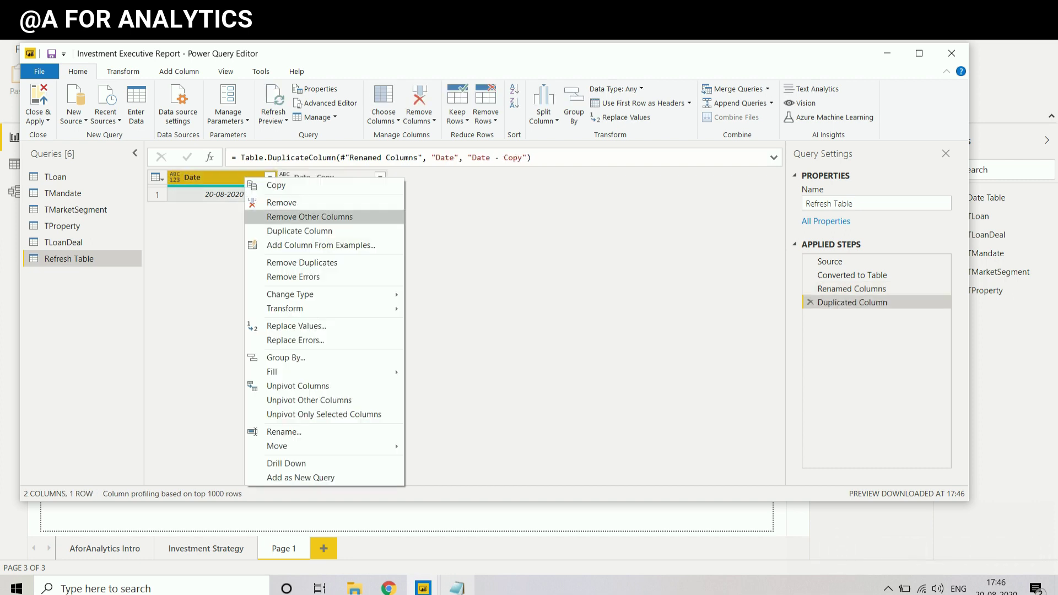
{"action": "left_click", "coordinate": [299, 230]}
Rename the first duplicate column to "Date -" and transform it to Date Only
{"action": "left_click", "coordinate": [331, 176]}
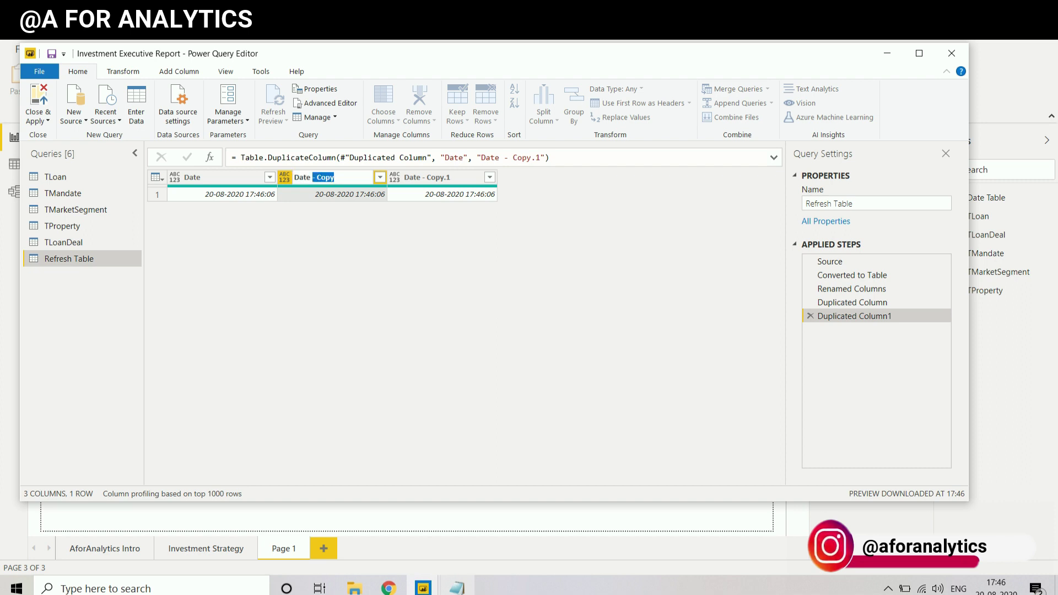
{"action": "key", "text": "BackSpace"}
{"action": "key", "text": "Return"}
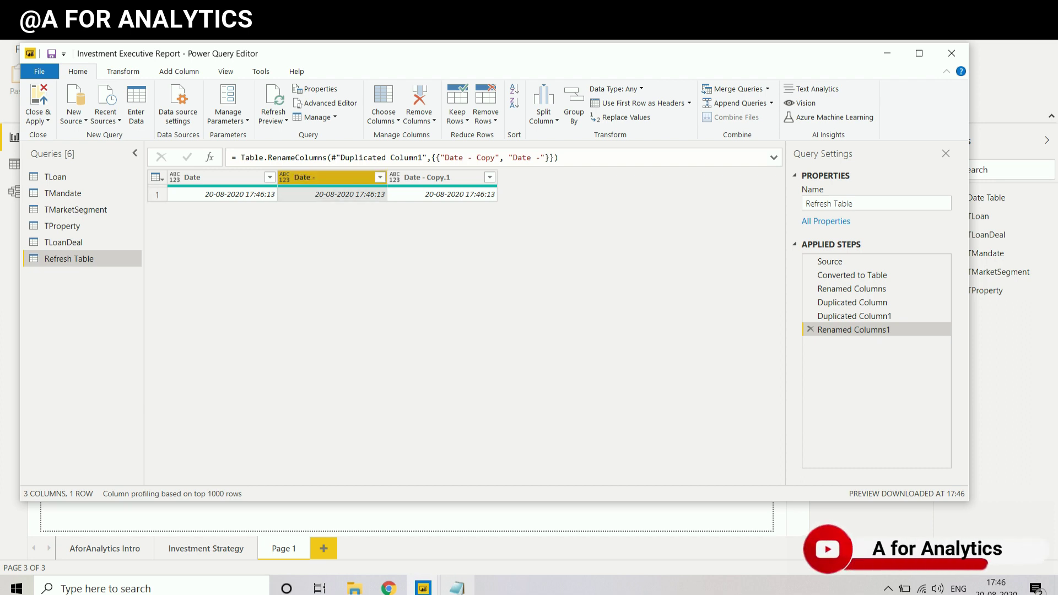
{"action": "left_click", "coordinate": [123, 72]}
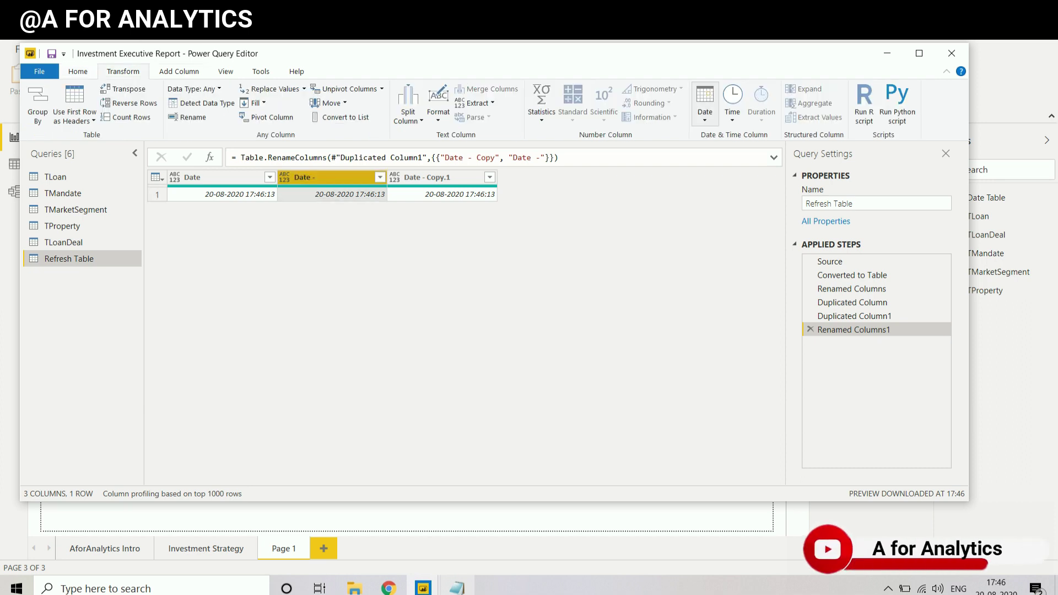
{"action": "left_click", "coordinate": [705, 105]}
{"action": "left_click", "coordinate": [729, 149]}
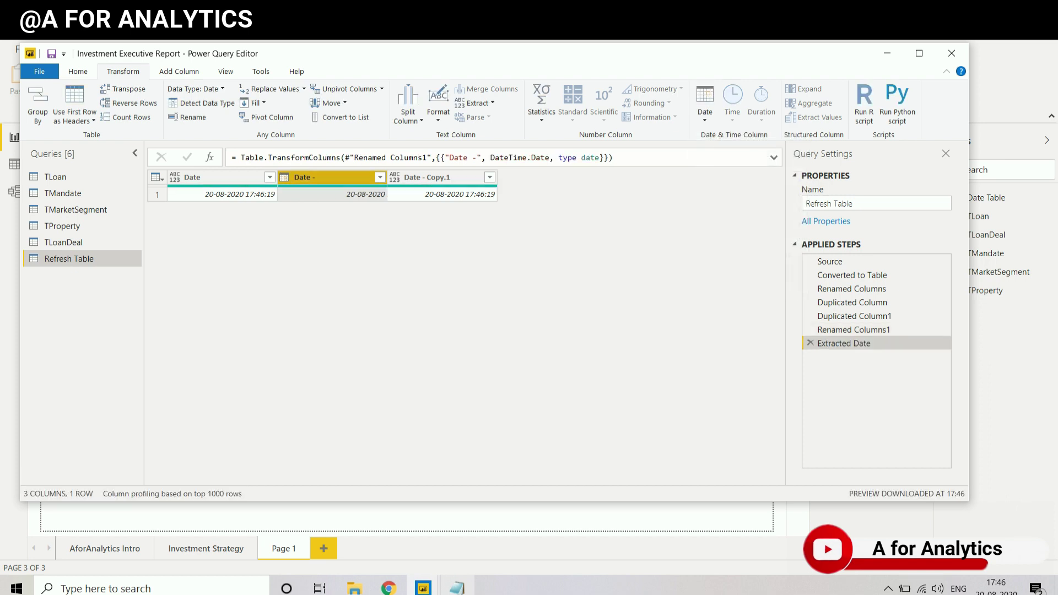
Transform the Date - Copy.1 column to Time Only
{"action": "left_click", "coordinate": [428, 177]}
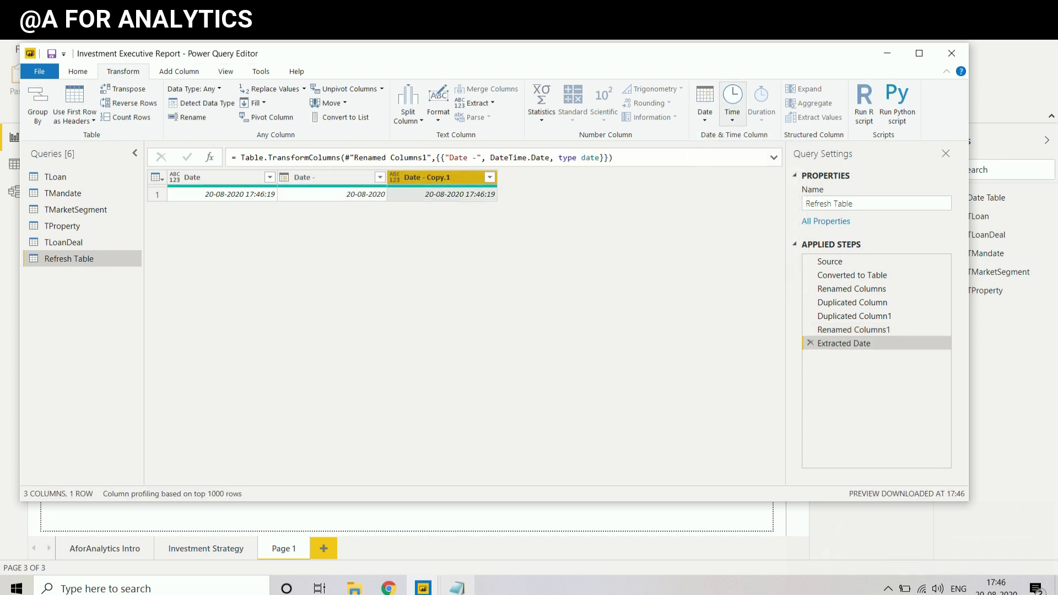
{"action": "left_click", "coordinate": [733, 102]}
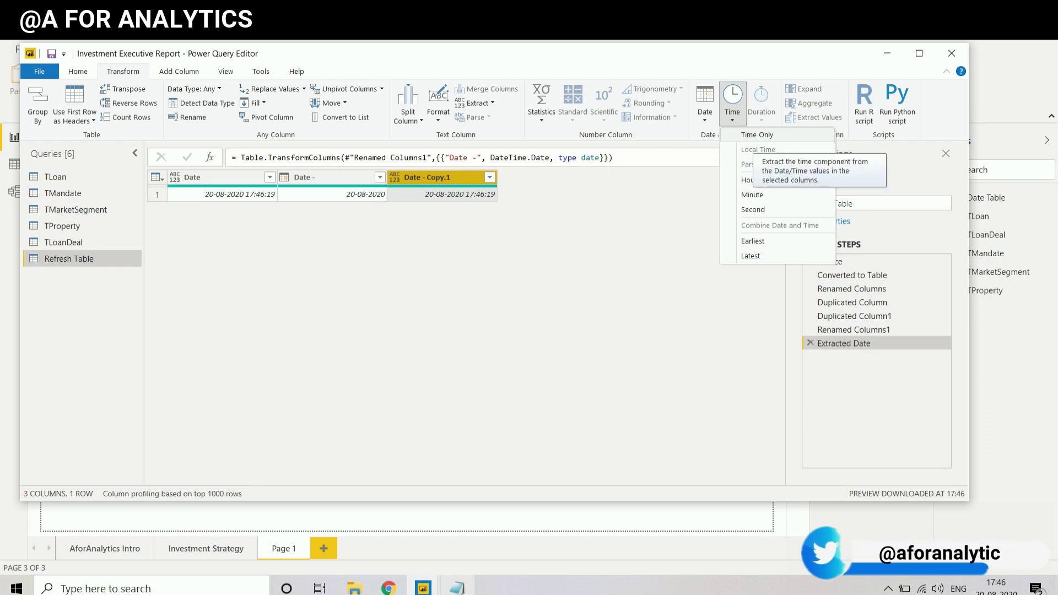
{"action": "left_click", "coordinate": [757, 134]}
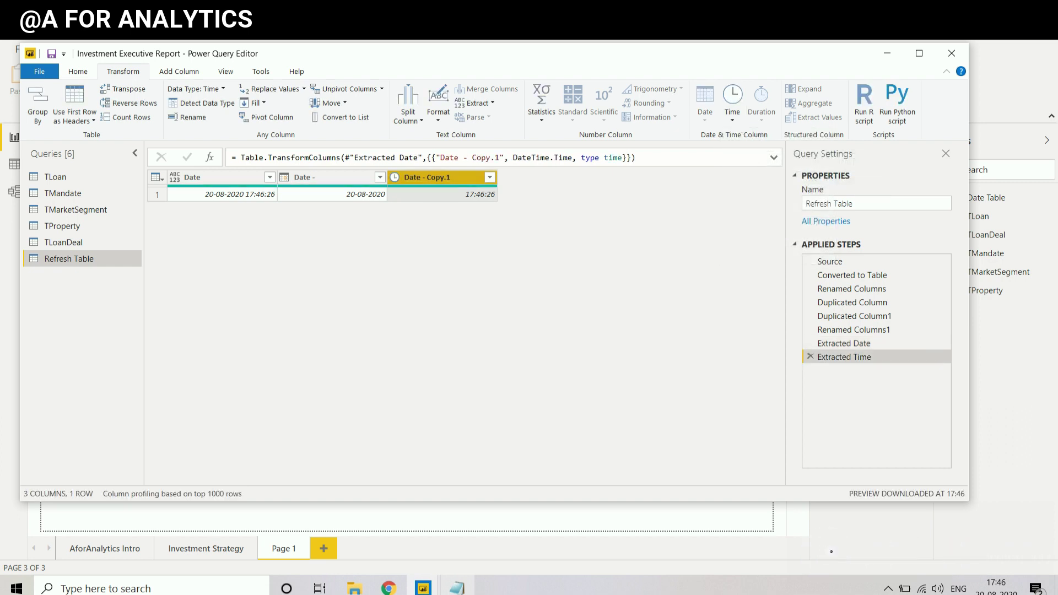
Close the query editor and apply the changes to the report
{"action": "left_click", "coordinate": [78, 72]}
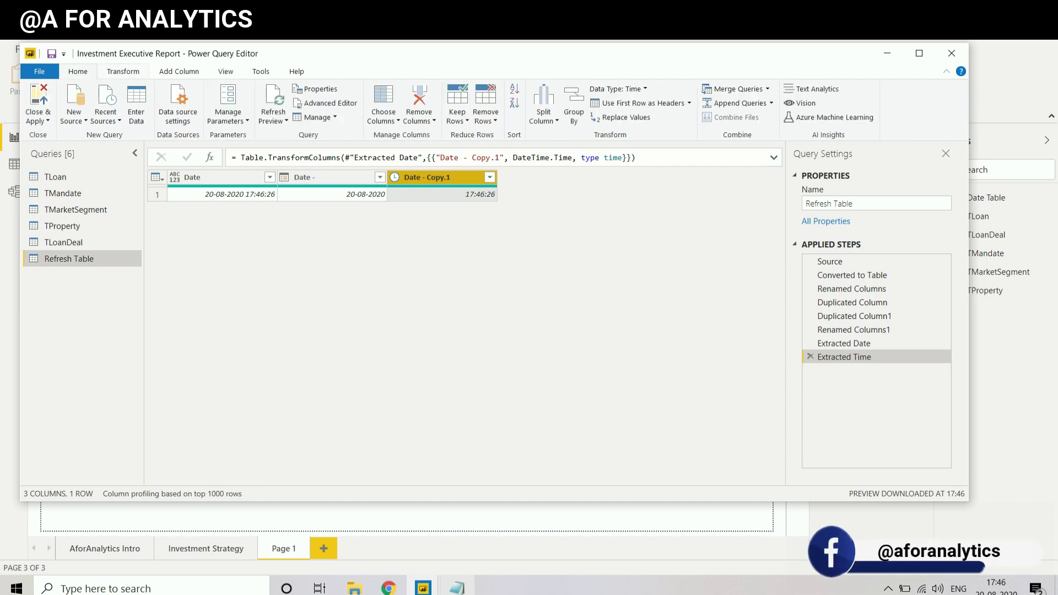
{"action": "left_click", "coordinate": [38, 117]}
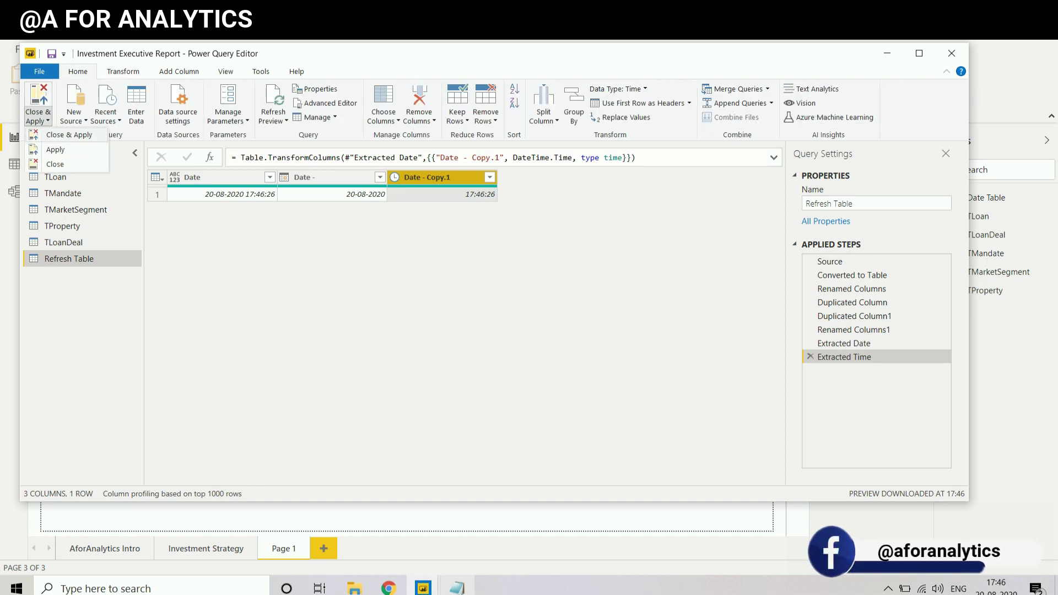
{"action": "key", "text": "Escape"}
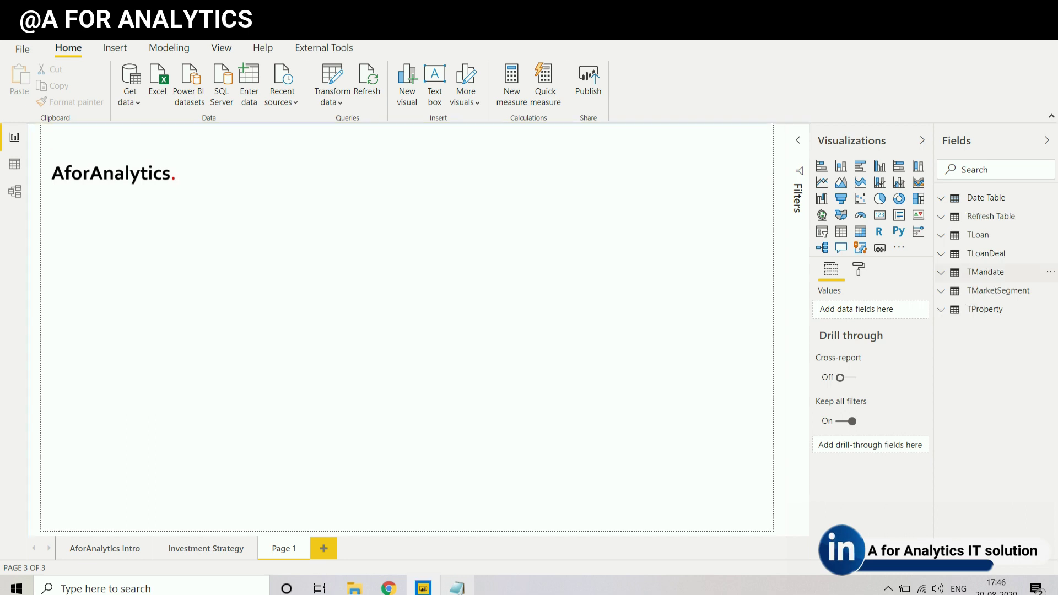
Add a card showing the Refresh Table's Date - Copy.1 field and place it right of the page's centre
{"action": "left_click", "coordinate": [991, 217]}
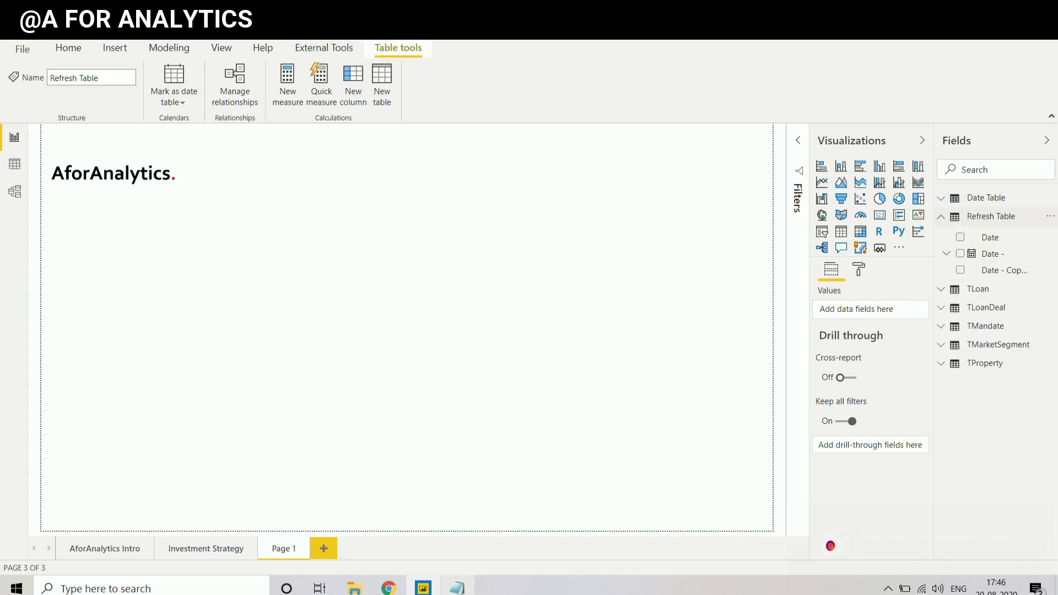
{"action": "left_click", "coordinate": [683, 242]}
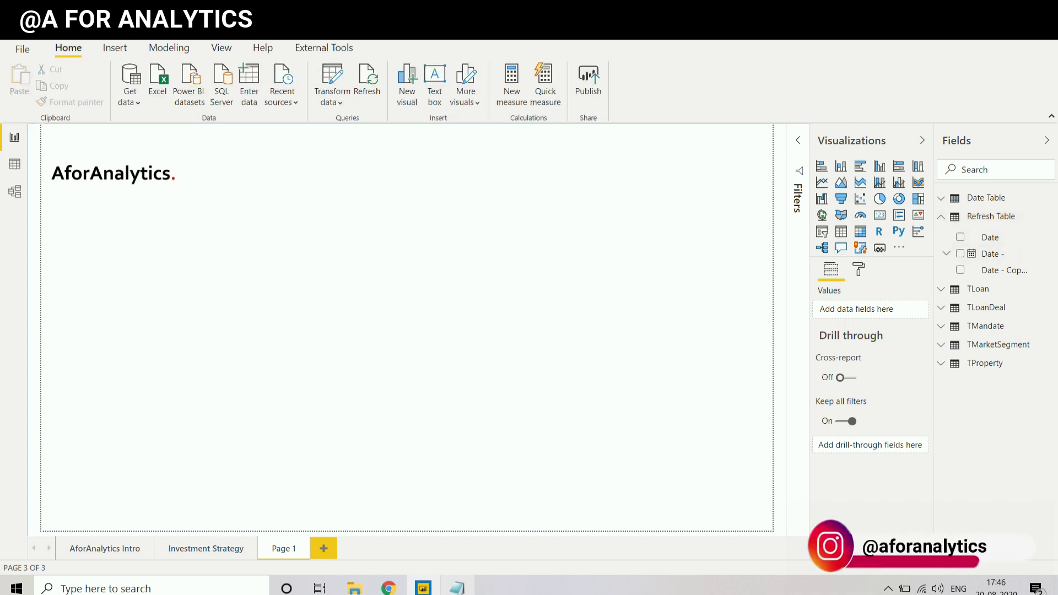
{"action": "left_click", "coordinate": [880, 215]}
{"action": "left_click_drag", "start_coordinate": [116, 305], "coordinate": [207, 313]}
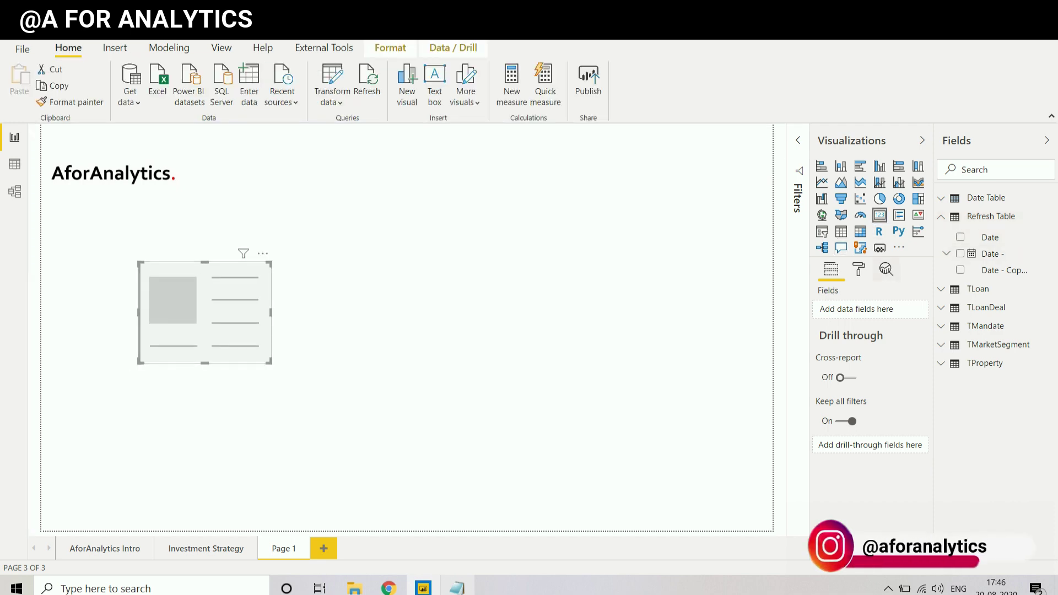
{"action": "left_click", "coordinate": [993, 254]}
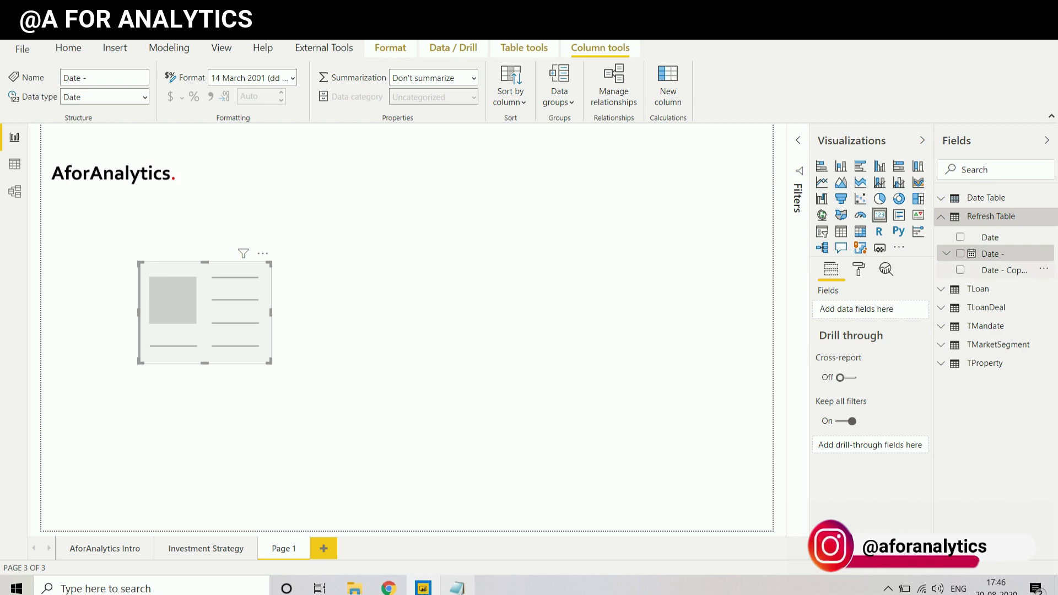
{"action": "left_click", "coordinate": [960, 270]}
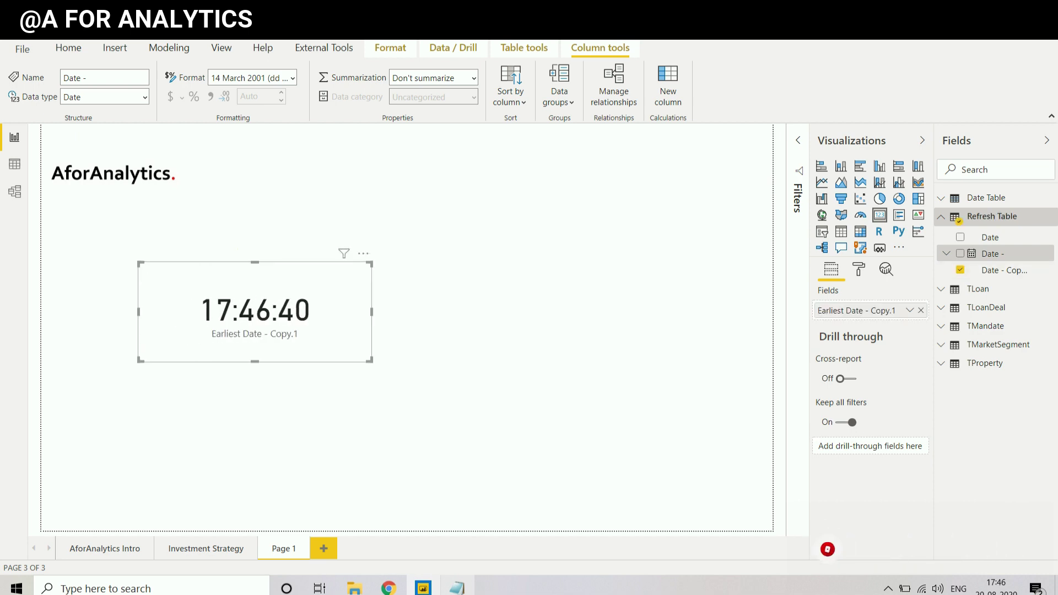
{"action": "left_click_drag", "start_coordinate": [254, 308], "coordinate": [507, 298]}
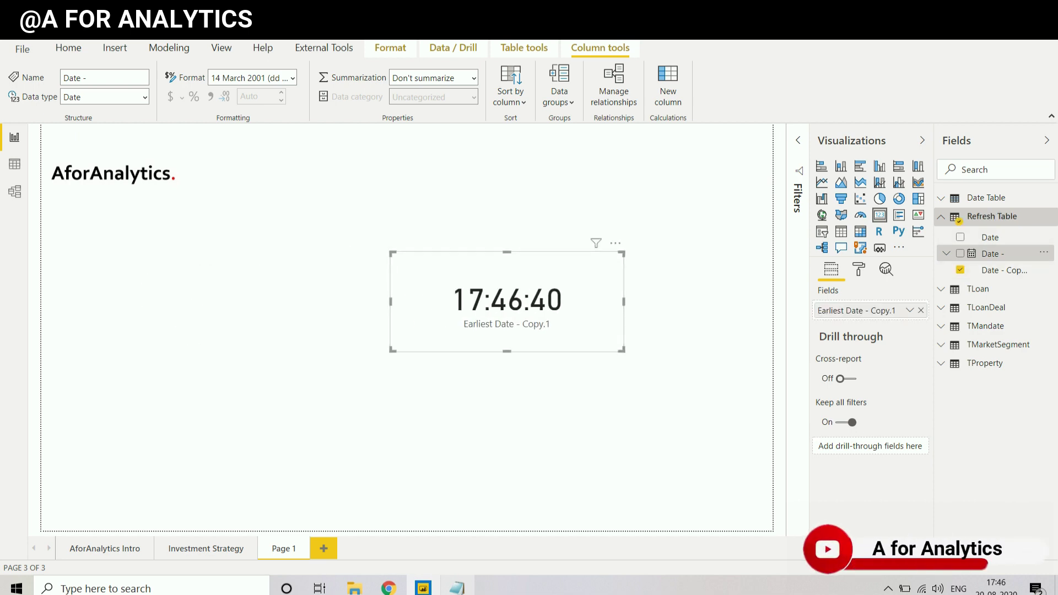
{"action": "left_click", "coordinate": [485, 413]}
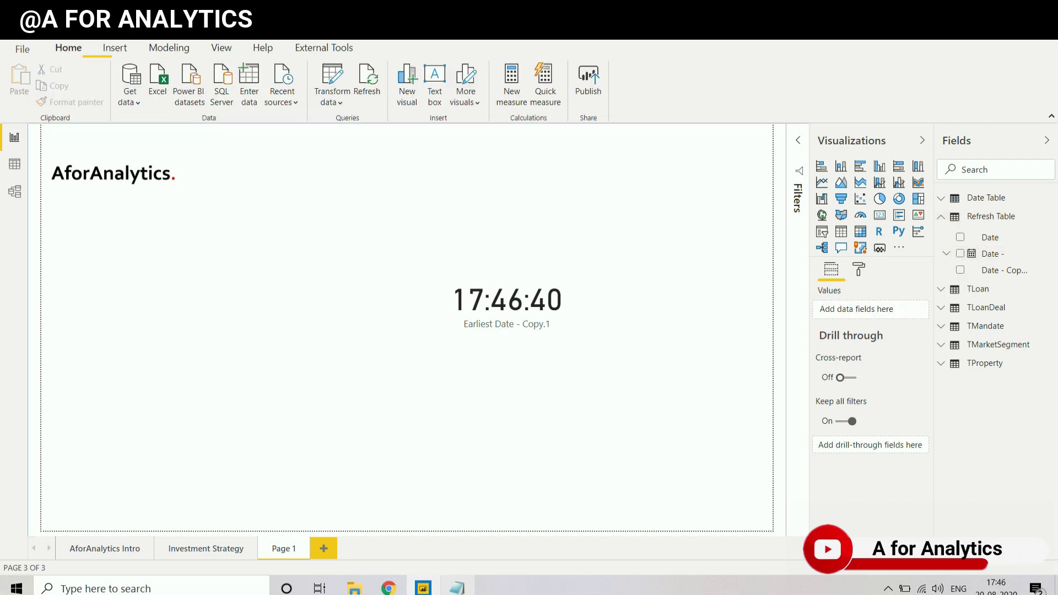
Add a second card showing the Refresh Table's "Date -" field, widened to fit the date on one line beside the time card
{"action": "left_click", "coordinate": [880, 215]}
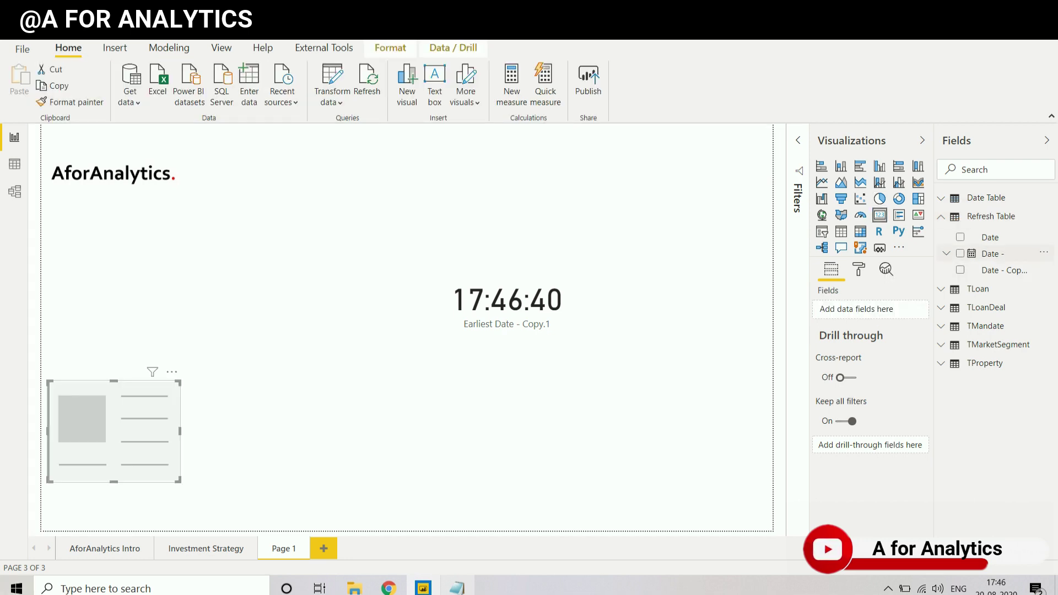
{"action": "left_click", "coordinate": [960, 253]}
{"action": "left_click_drag", "start_coordinate": [114, 431], "coordinate": [215, 327]}
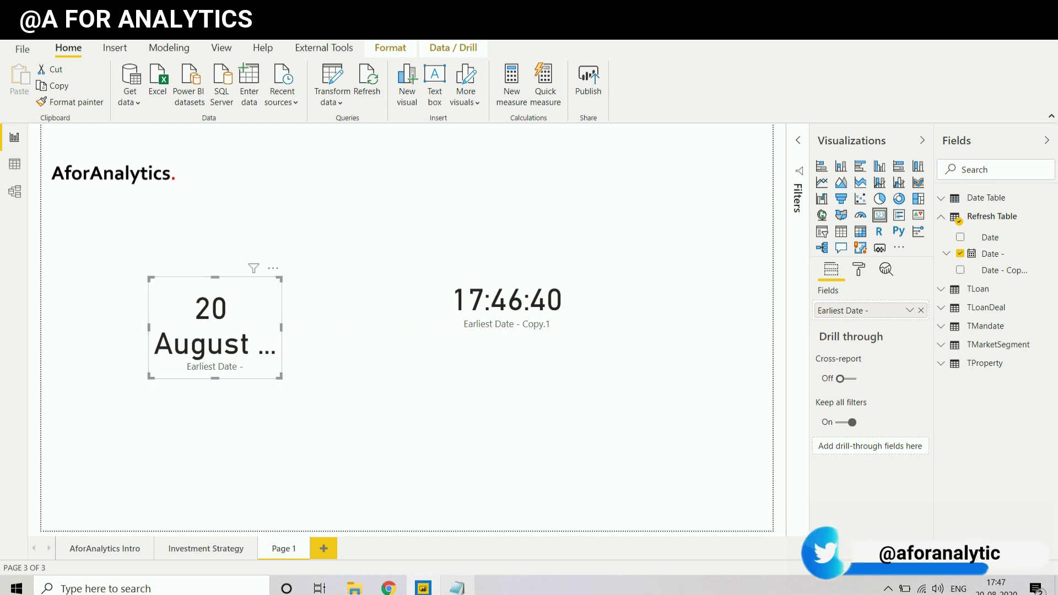
{"action": "left_click_drag", "start_coordinate": [281, 377], "coordinate": [408, 339]}
{"action": "left_click_drag", "start_coordinate": [278, 309], "coordinate": [311, 302]}
Turn off the category label on both the date card and the time card
{"action": "left_click", "coordinate": [859, 270]}
{"action": "left_click", "coordinate": [904, 369]}
{"action": "left_click", "coordinate": [507, 306]}
{"action": "left_click", "coordinate": [904, 369]}
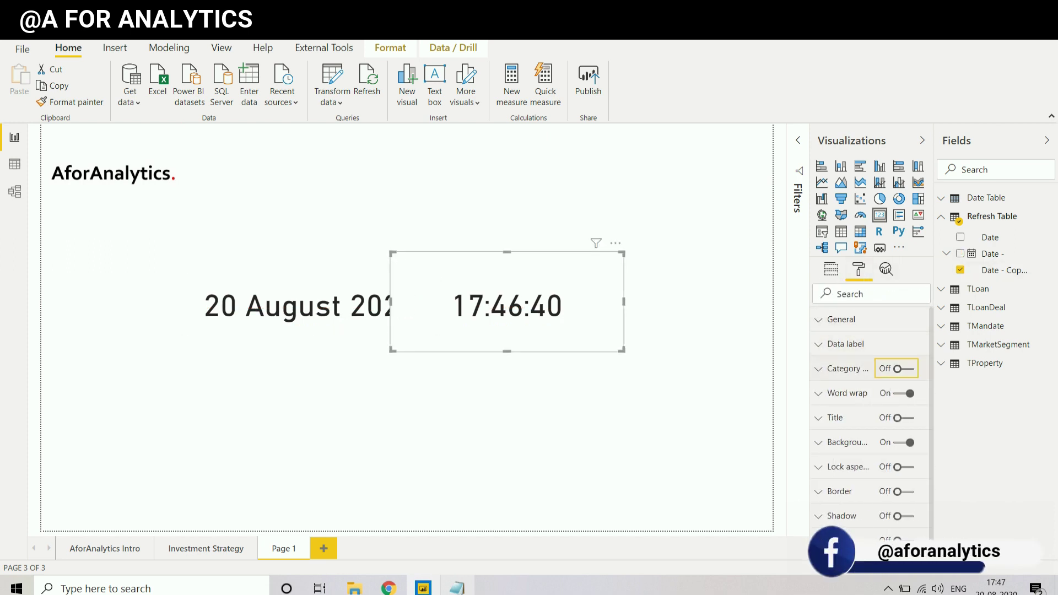
Narrow the time card from its left edge so it no longer overlaps the date card
{"action": "left_click_drag", "start_coordinate": [391, 302], "coordinate": [487, 302]}
{"action": "left_click", "coordinate": [490, 408]}
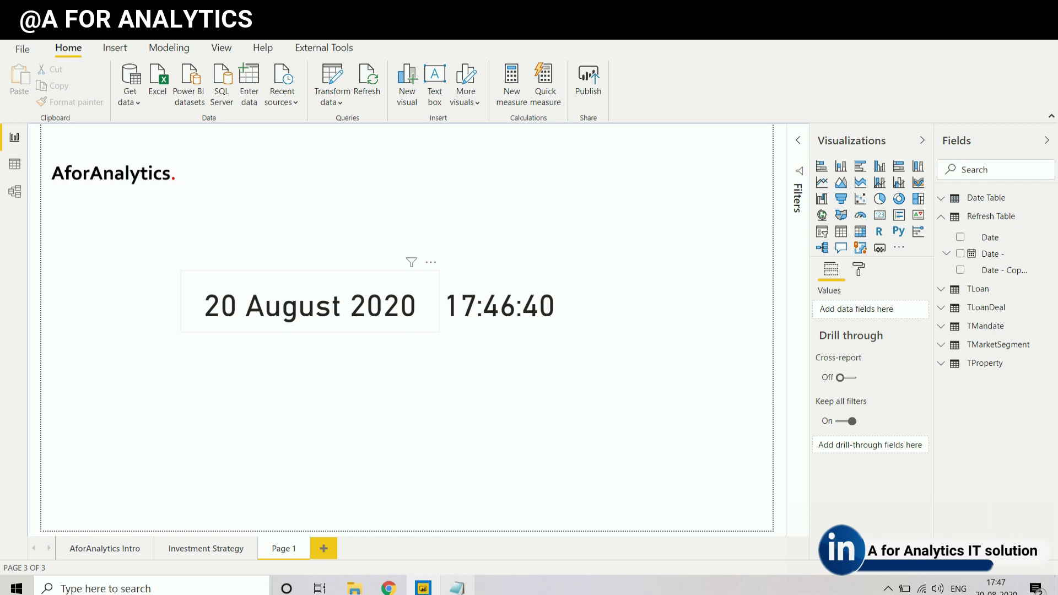
{"action": "left_click", "coordinate": [331, 305]}
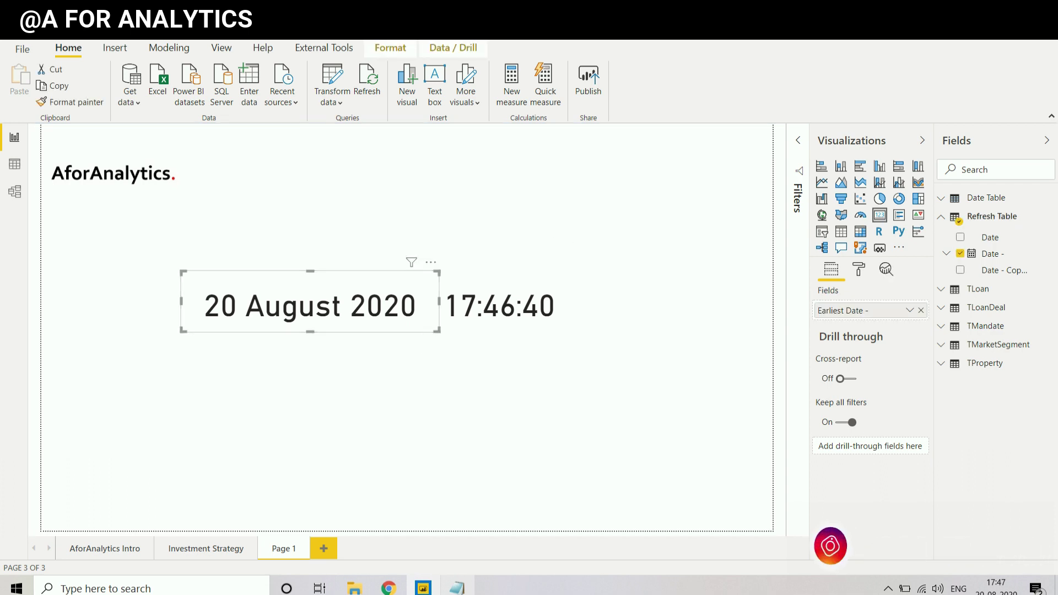
{"action": "left_click", "coordinate": [478, 380]}
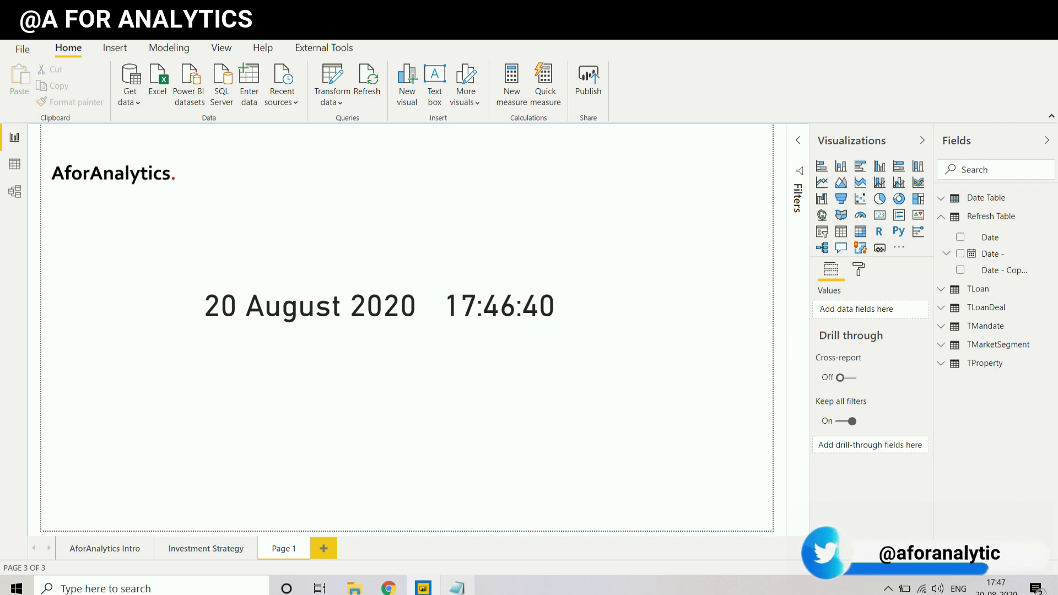
Move the Refresh Table next to TProperty in the model diagram
{"action": "left_click", "coordinate": [14, 164]}
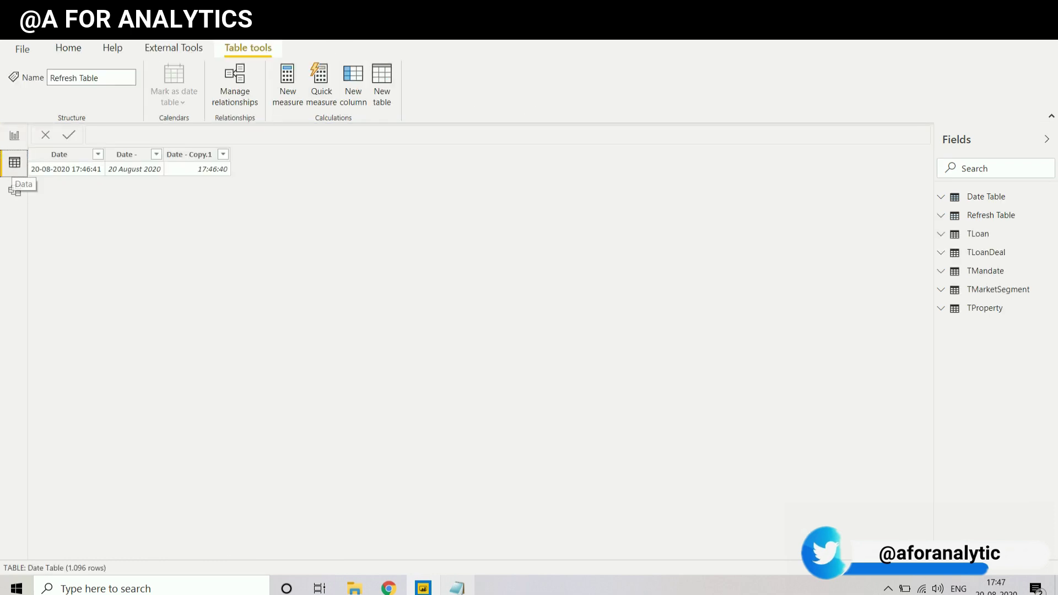
{"action": "left_click", "coordinate": [15, 191]}
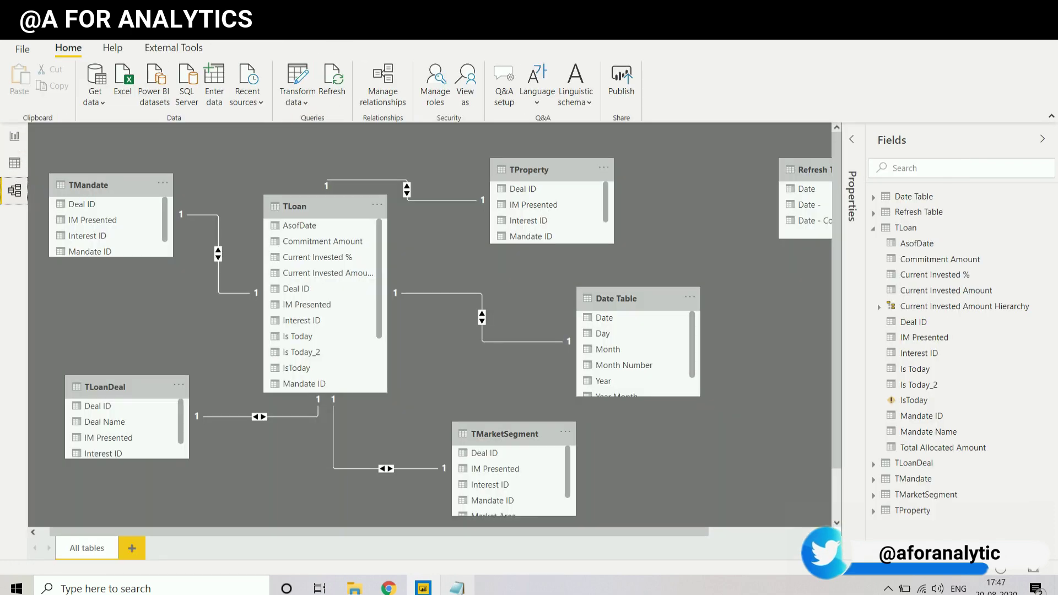
{"action": "left_click_drag", "start_coordinate": [812, 171], "coordinate": [693, 179]}
{"action": "left_click", "coordinate": [720, 275]}
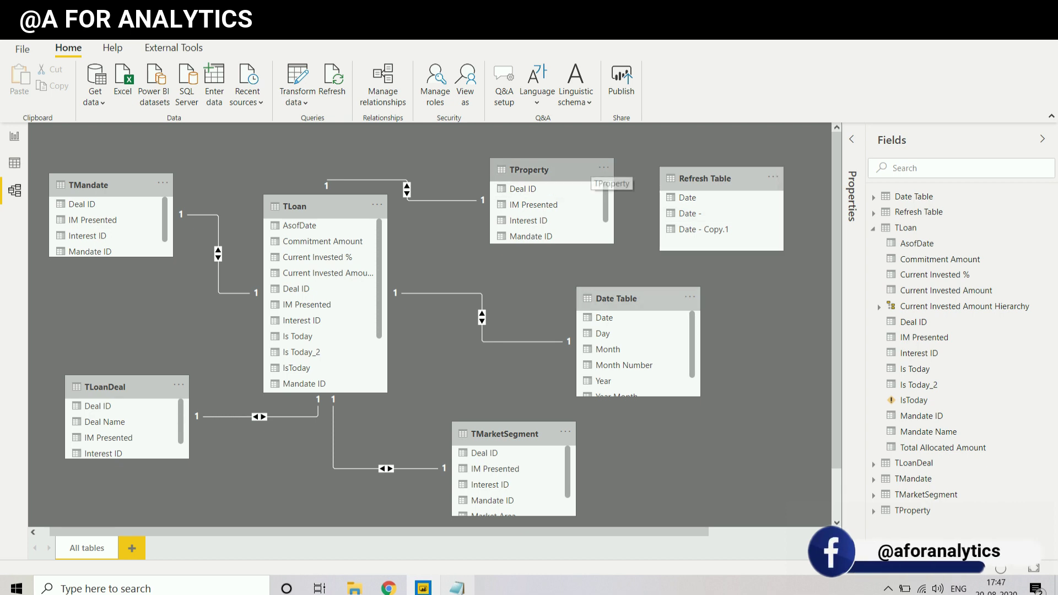
Refresh only the TProperty table's data from the model diagram
{"action": "left_click", "coordinate": [603, 168]}
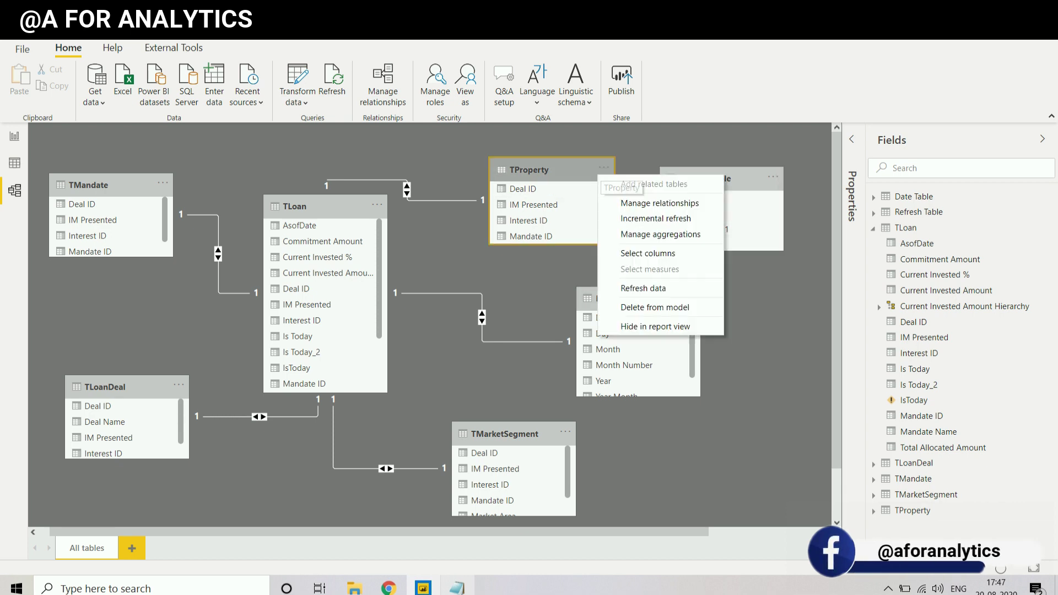
{"action": "left_click", "coordinate": [643, 288]}
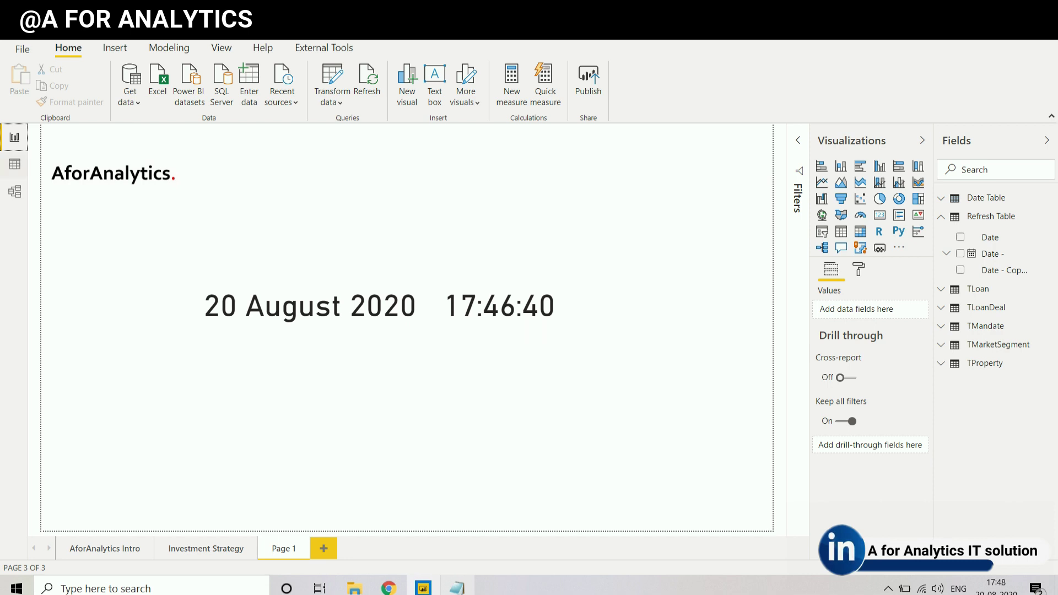
Shift the Refresh Table slightly away from TProperty in the model diagram and refresh only that table's data
{"action": "left_click", "coordinate": [15, 192]}
{"action": "left_click_drag", "start_coordinate": [722, 179], "coordinate": [735, 186]}
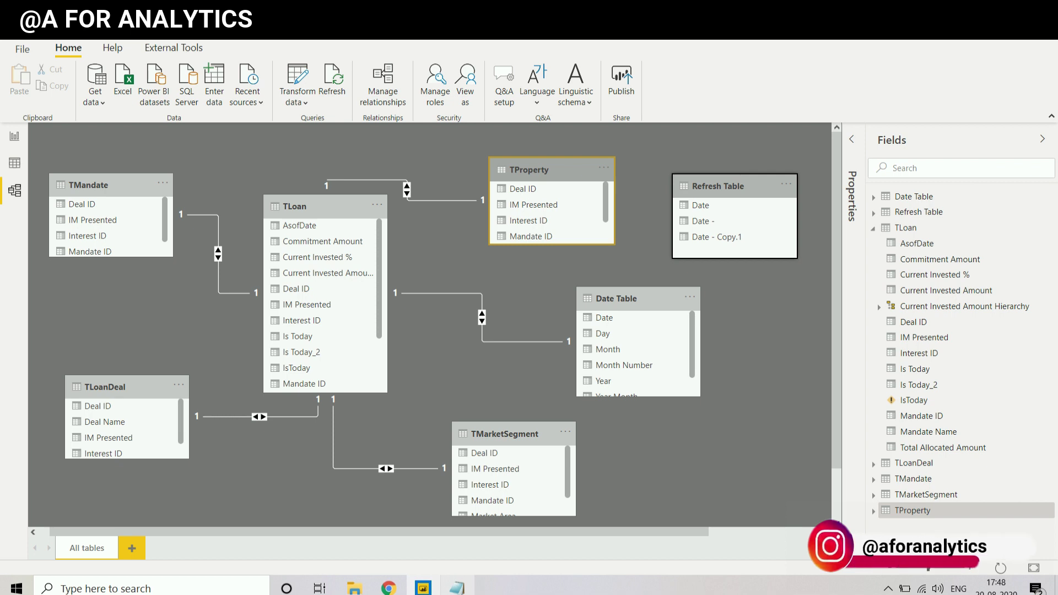
{"action": "left_click", "coordinate": [733, 187]}
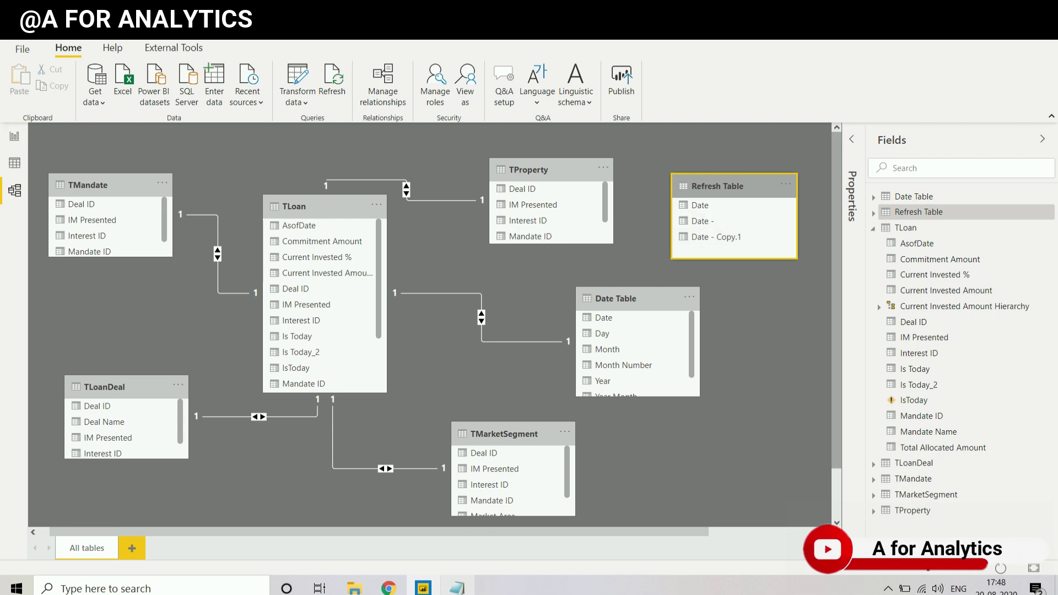
{"action": "left_click", "coordinate": [786, 184]}
{"action": "left_click", "coordinate": [805, 305]}
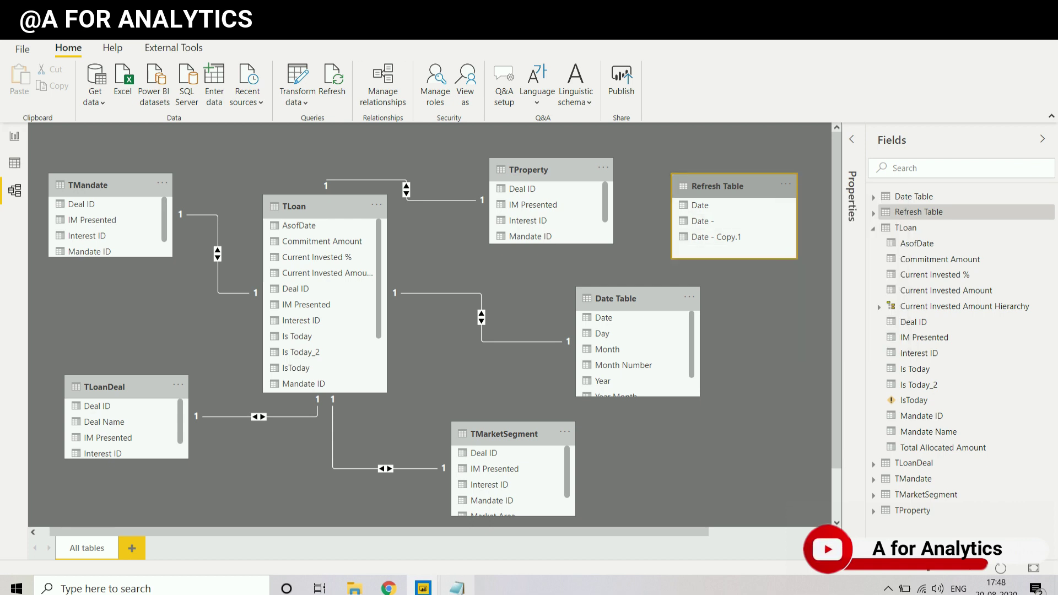